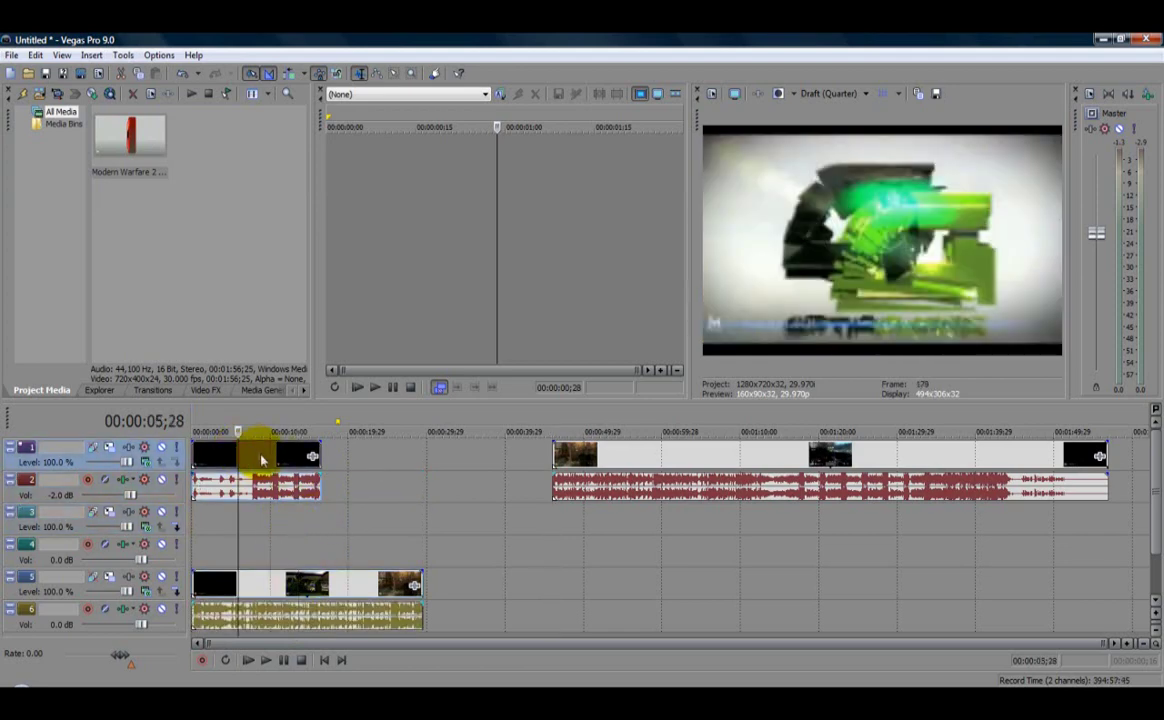
# Step: Move the long gameplay clip to track 3 at 0:00 and trim it to end with track 5 (~00:00:29)
pyautogui.click(205, 518)
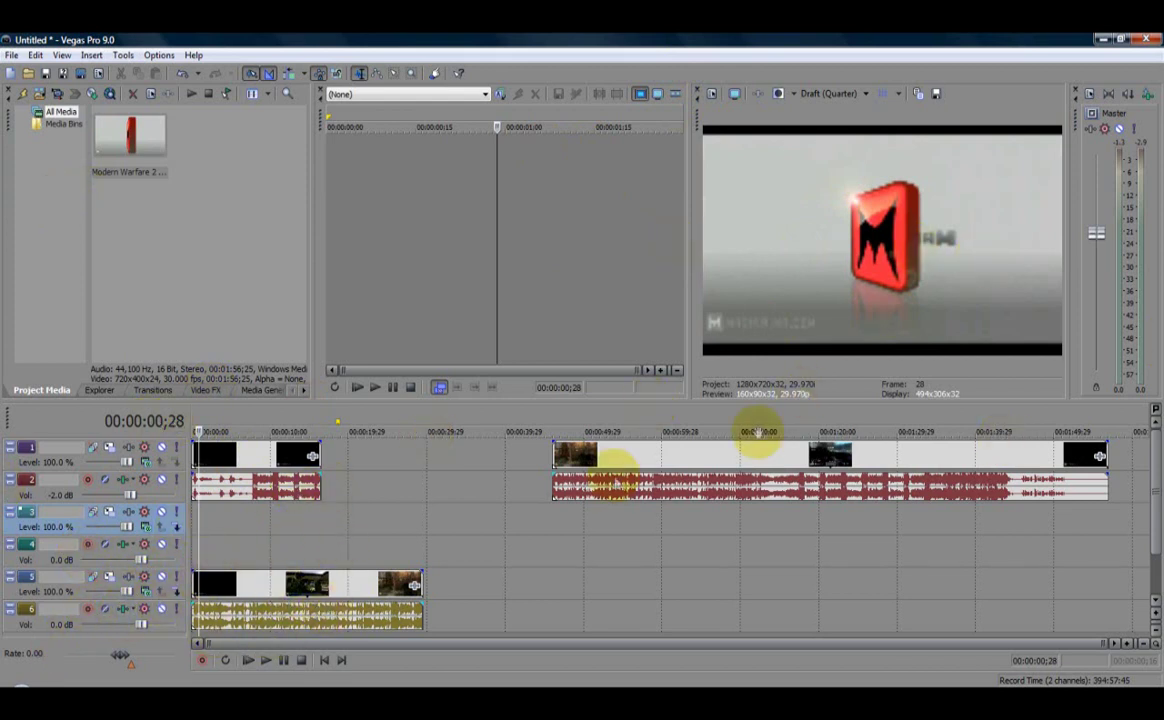
pyautogui.moveTo(628, 468); pyautogui.dragTo(584, 459)
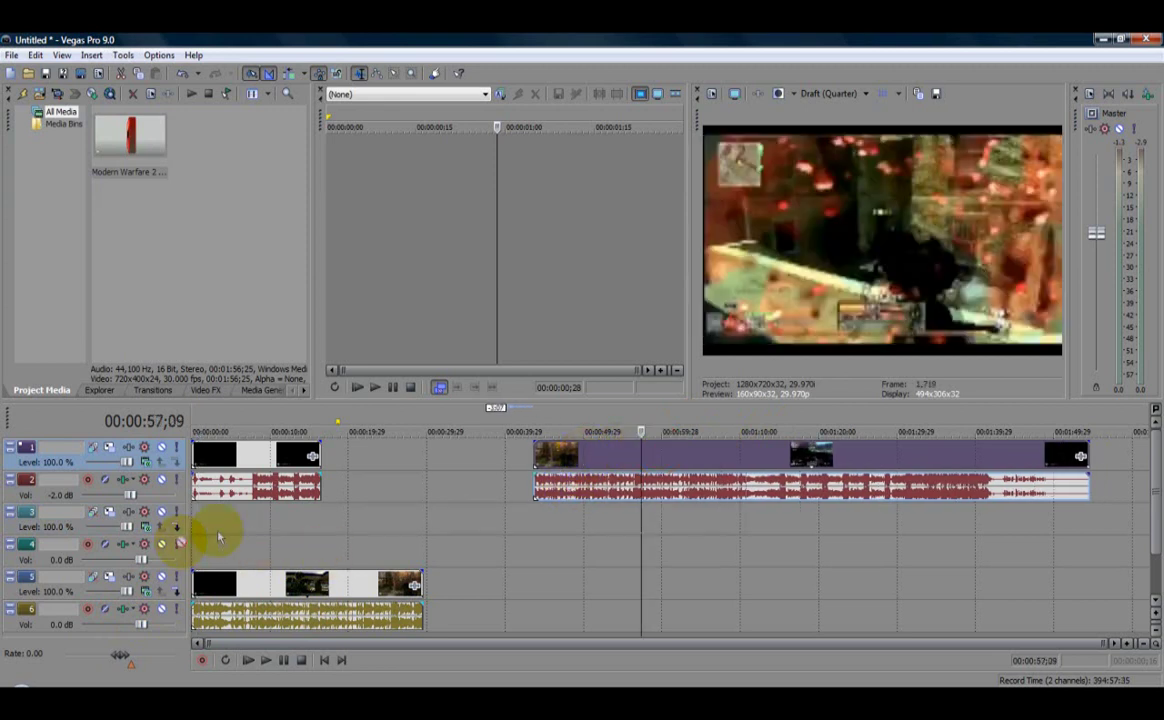
pyautogui.moveTo(268, 580); pyautogui.dragTo(350, 563)
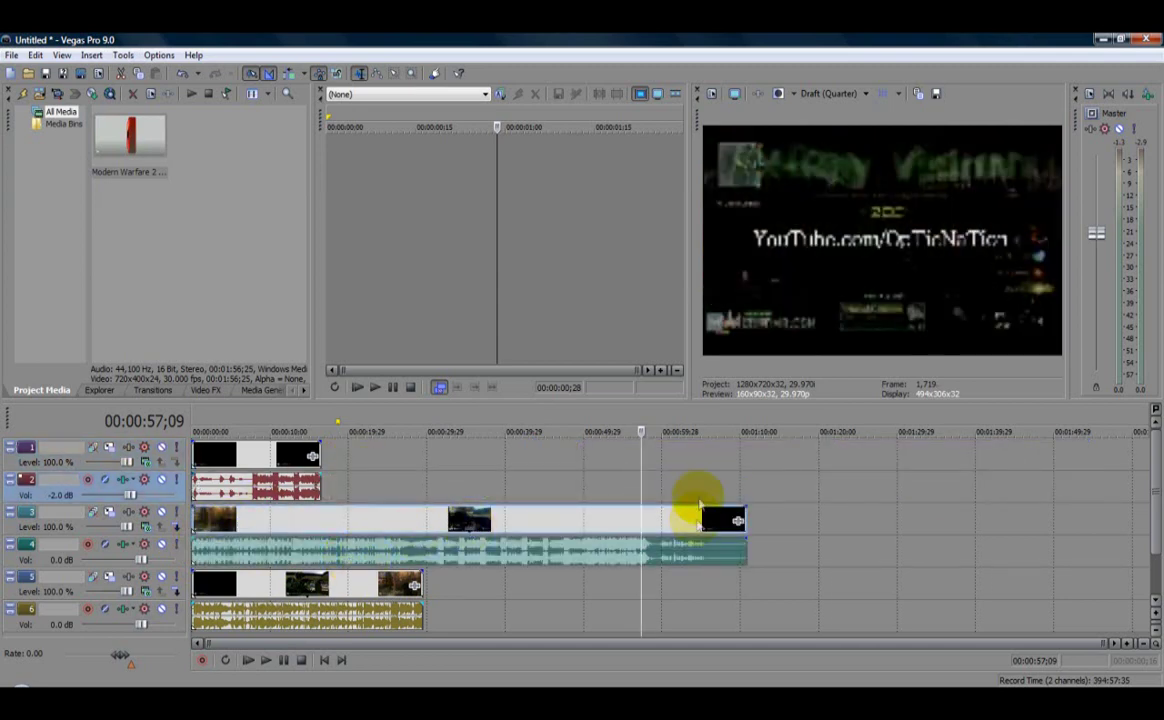
pyautogui.moveTo(638, 465); pyautogui.dragTo(421, 460)
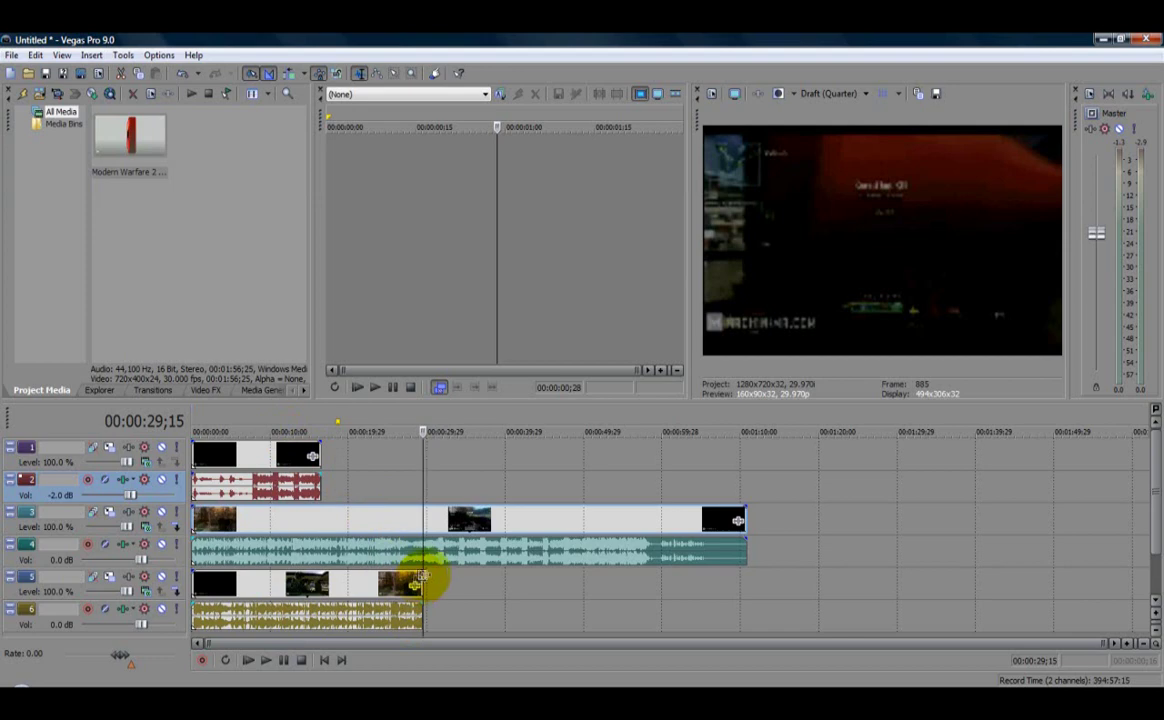
pyautogui.moveTo(746, 520); pyautogui.dragTo(421, 512)
pyautogui.click(268, 455)
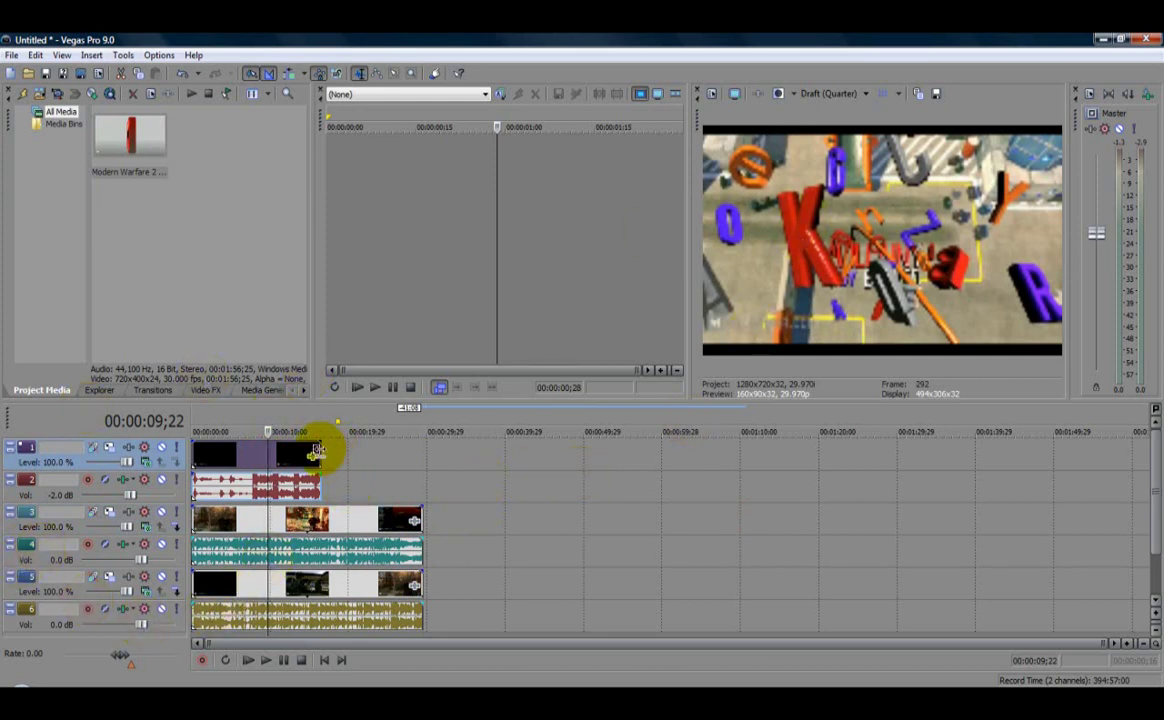
# Step: Extend the track 1 clip so it ends with the other tracks near 00:00:29
pyautogui.moveTo(316, 452); pyautogui.dragTo(420, 453)
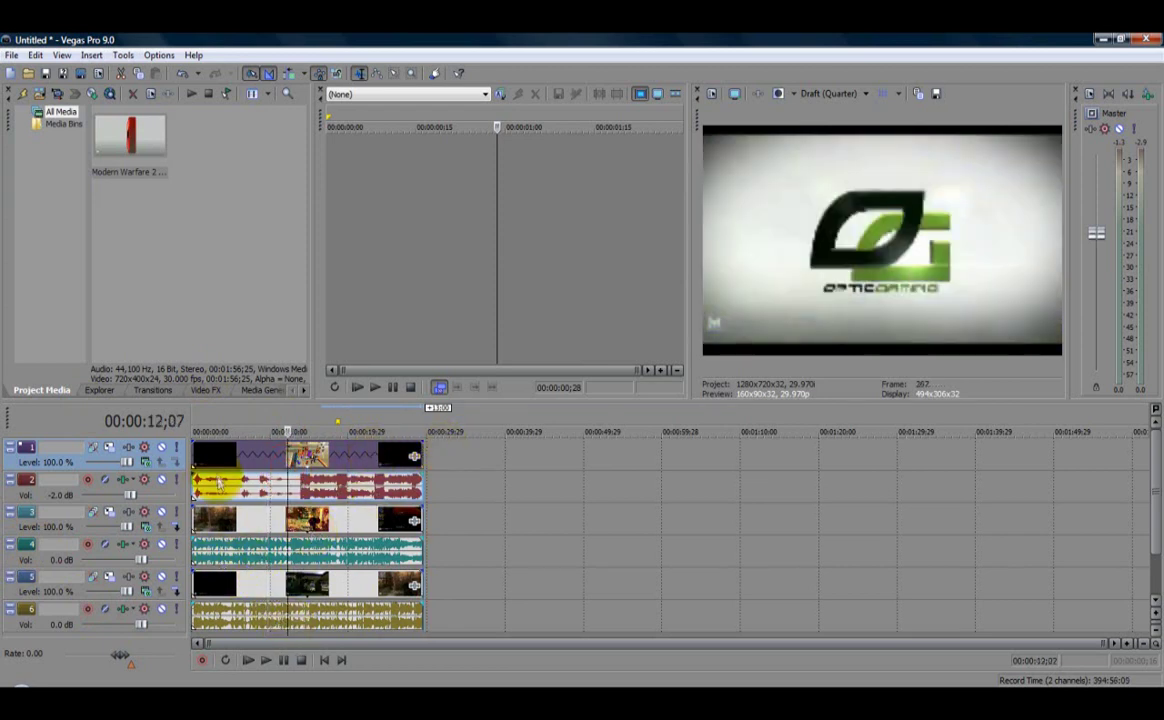
pyautogui.moveTo(352, 468); pyautogui.dragTo(336, 452)
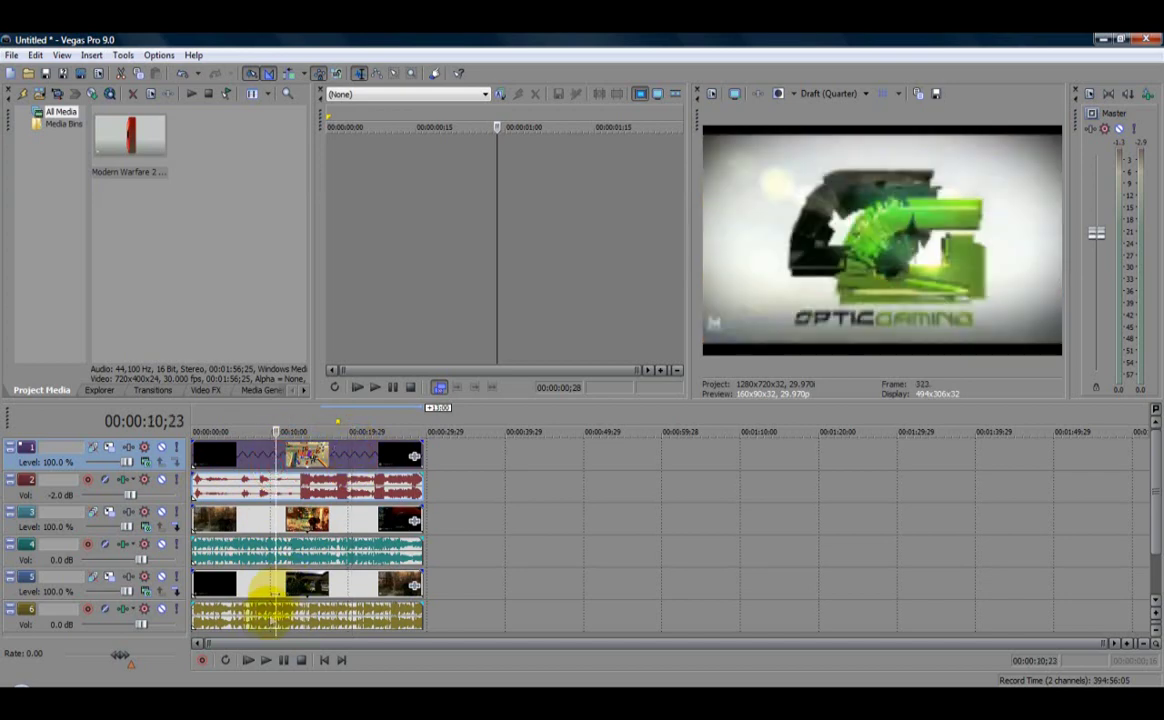
pyautogui.click(243, 533)
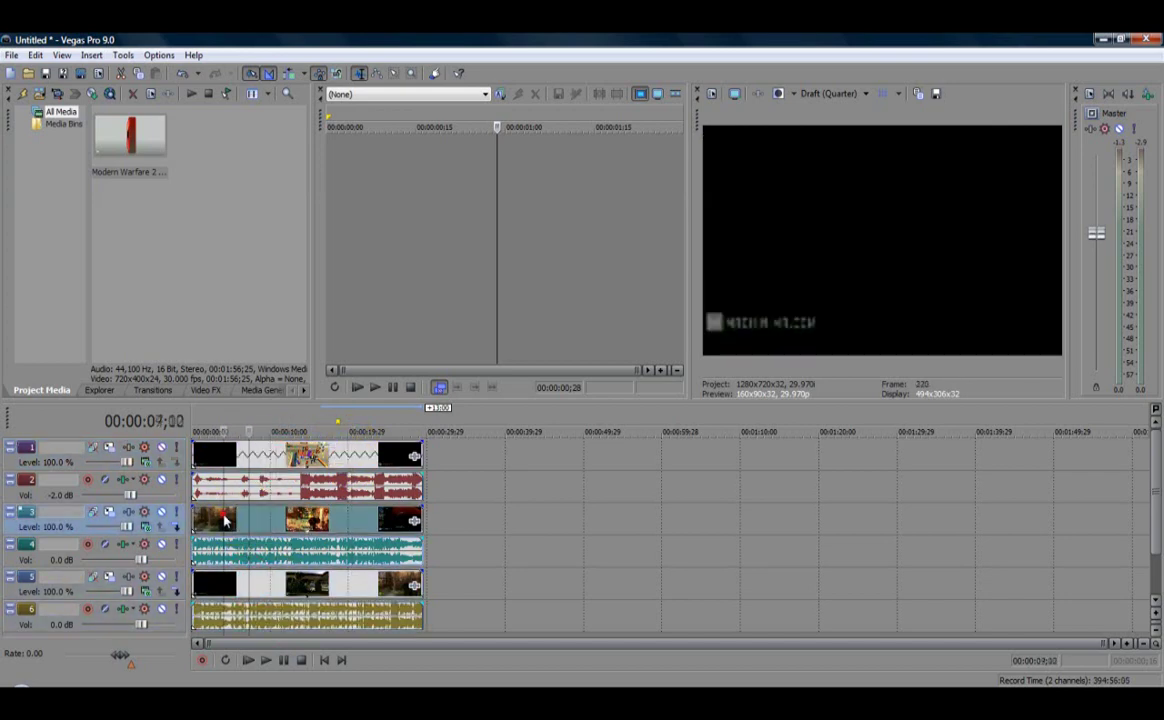
pyautogui.click(226, 458)
# Step: Turn down the top clip's track 2 audio volume, leaving it at -2.0 dB
pyautogui.click(235, 480)
pyautogui.click(247, 488)
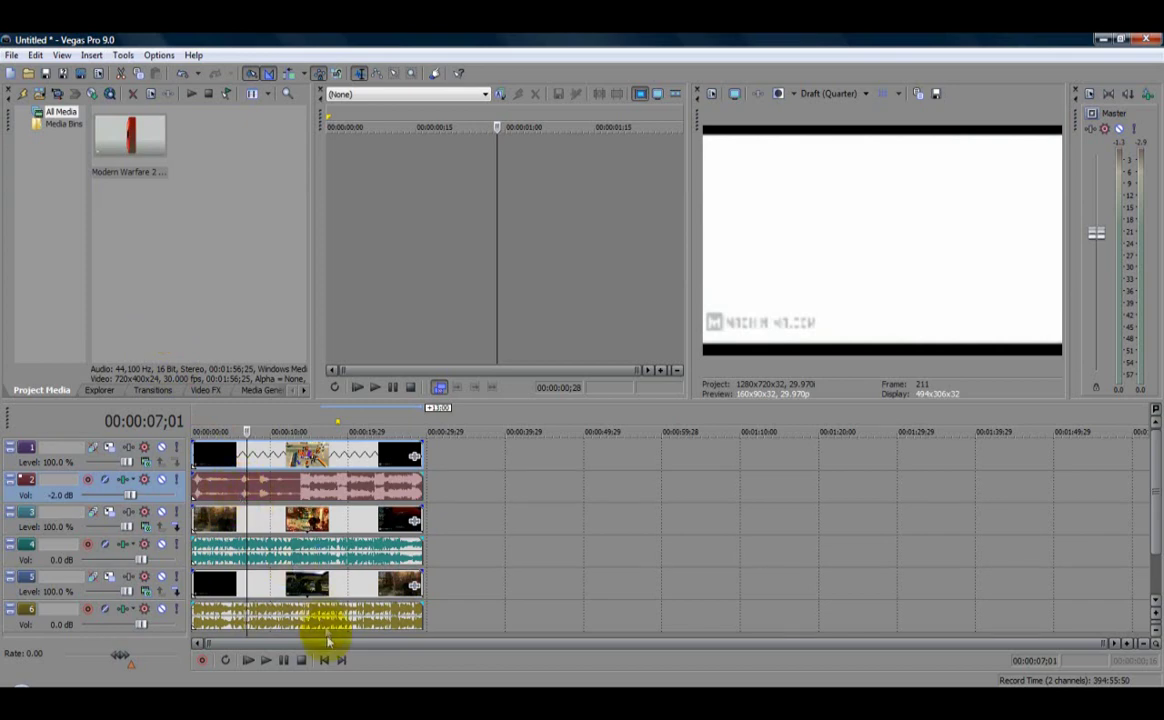
pyautogui.scroll(3, 318, 603)
pyautogui.scroll(-3, 364, 613)
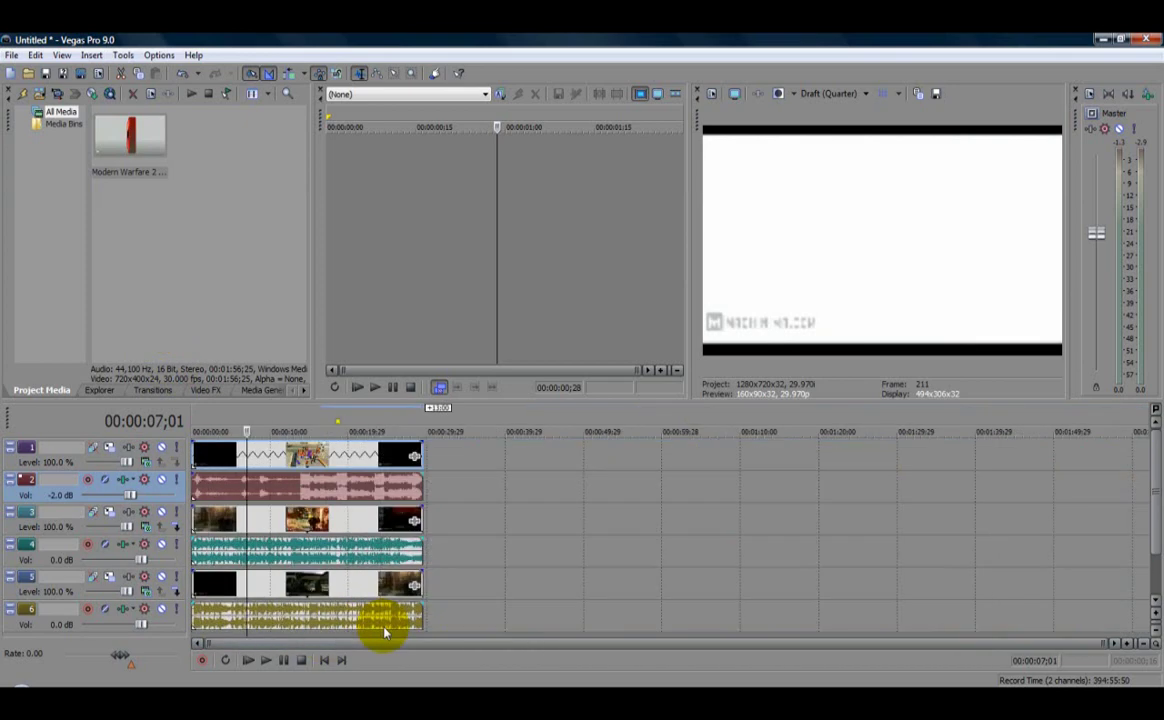
pyautogui.scroll(-2, 1155, 568)
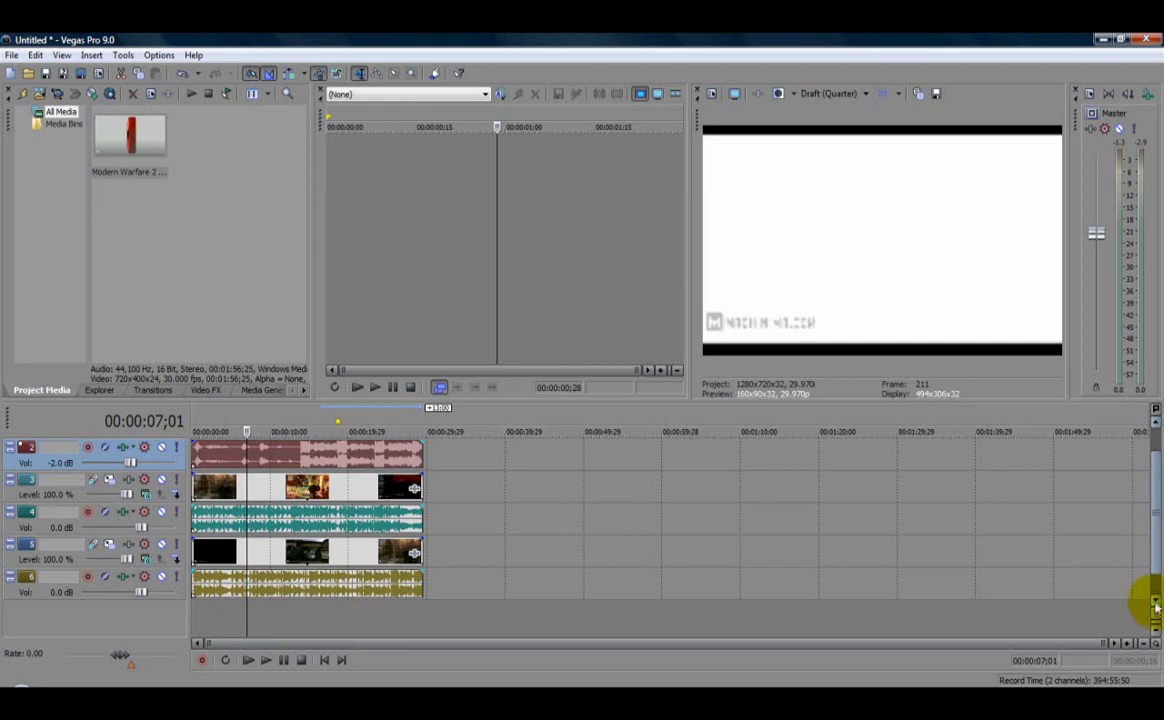
pyautogui.scroll(2, 1151, 605)
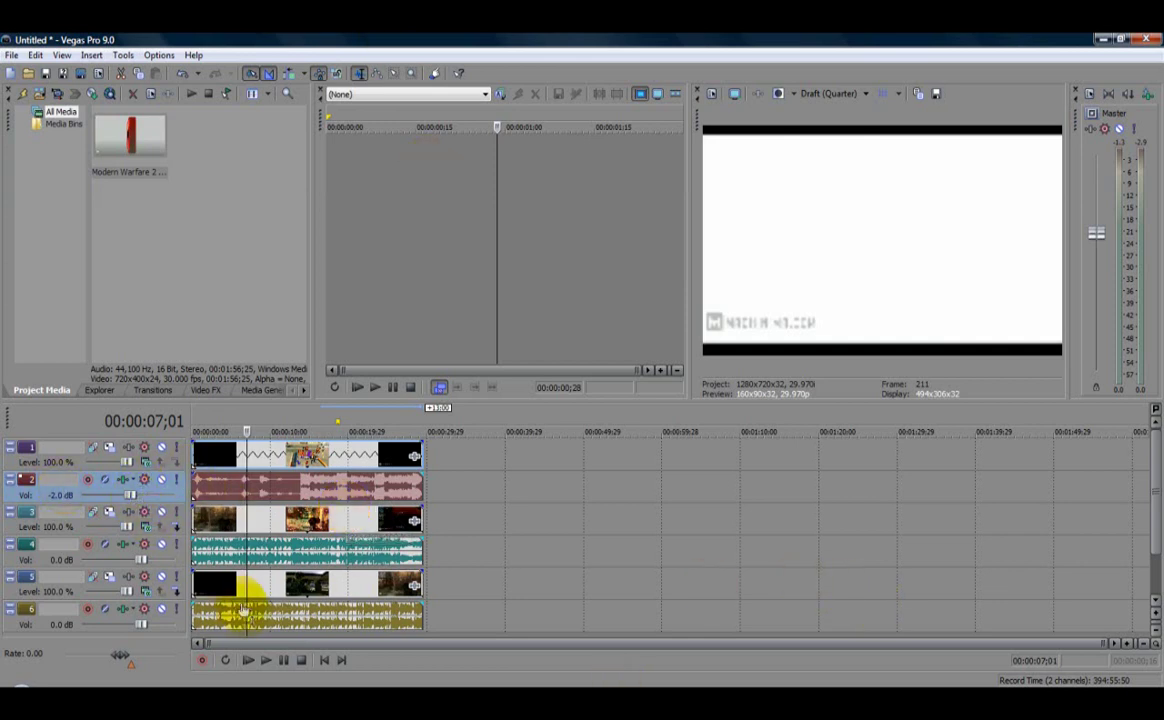
pyautogui.click(231, 616)
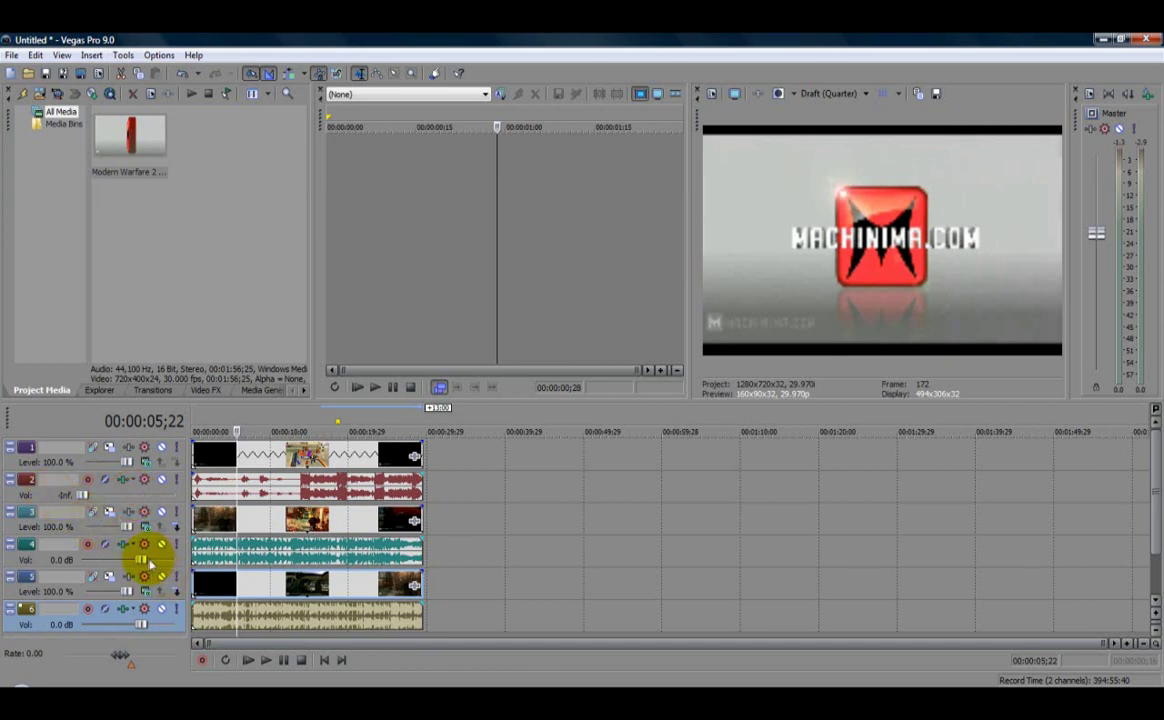
# Step: Set track 4's volume to -Inf., then play the montage from the start and pause it
pyautogui.moveTo(112, 560); pyautogui.dragTo(31, 555)
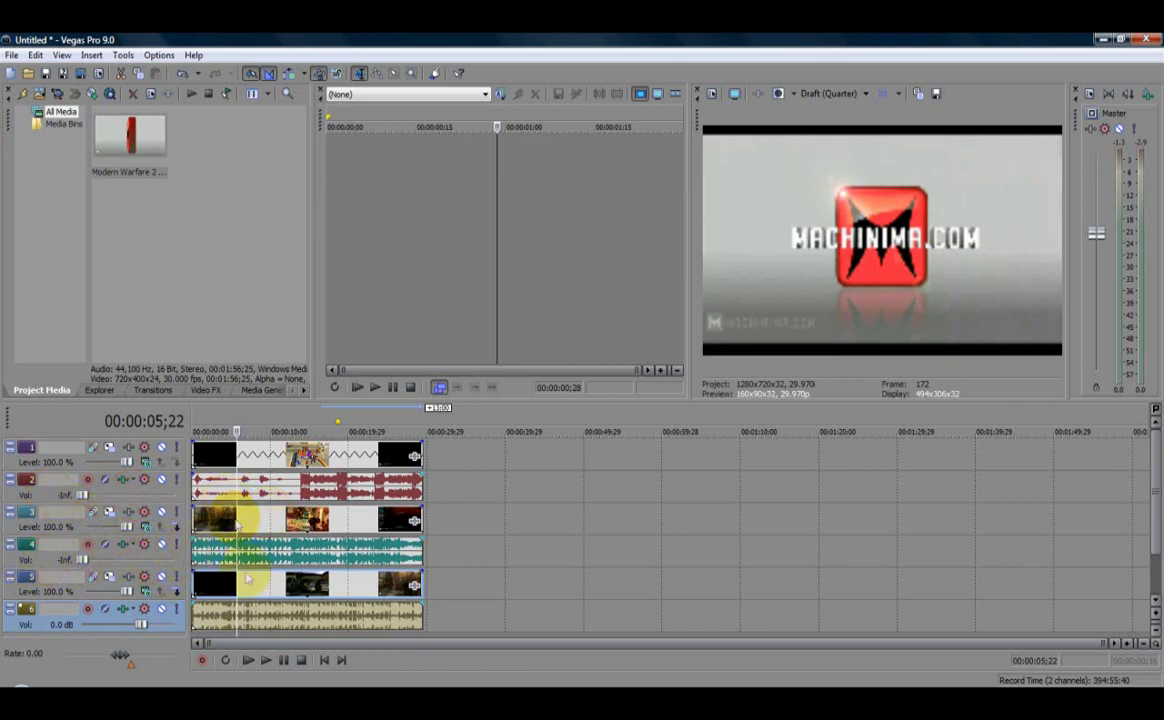
pyautogui.click(266, 662)
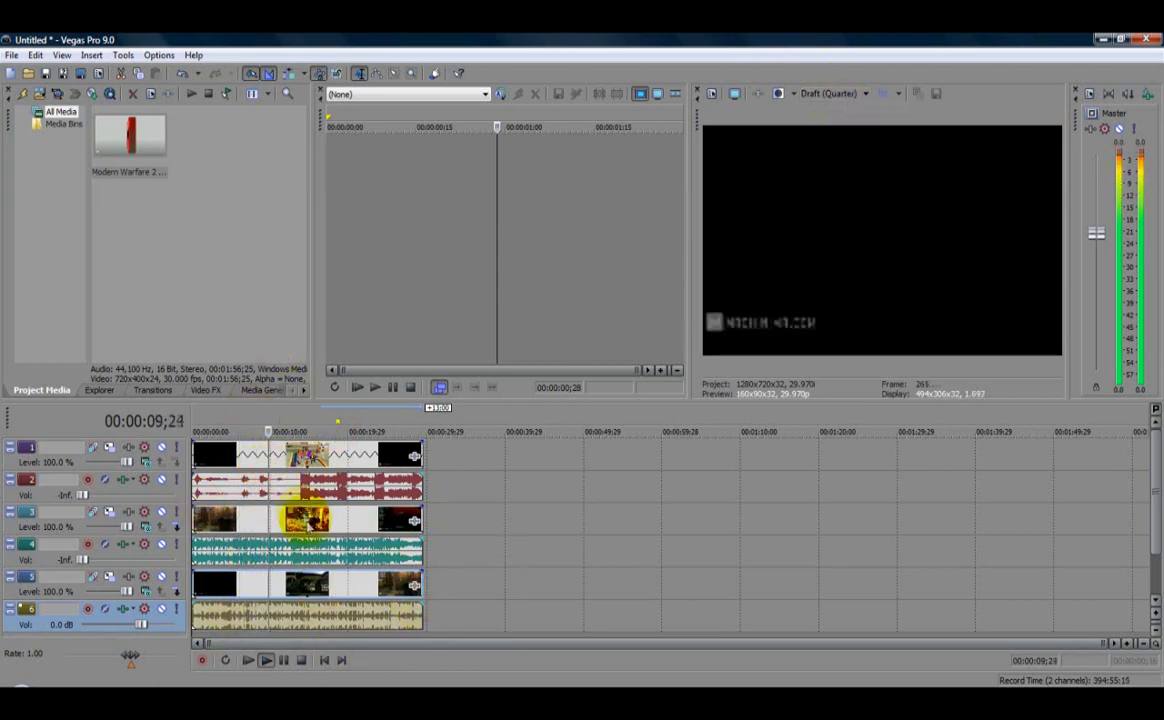
pyautogui.click(281, 659)
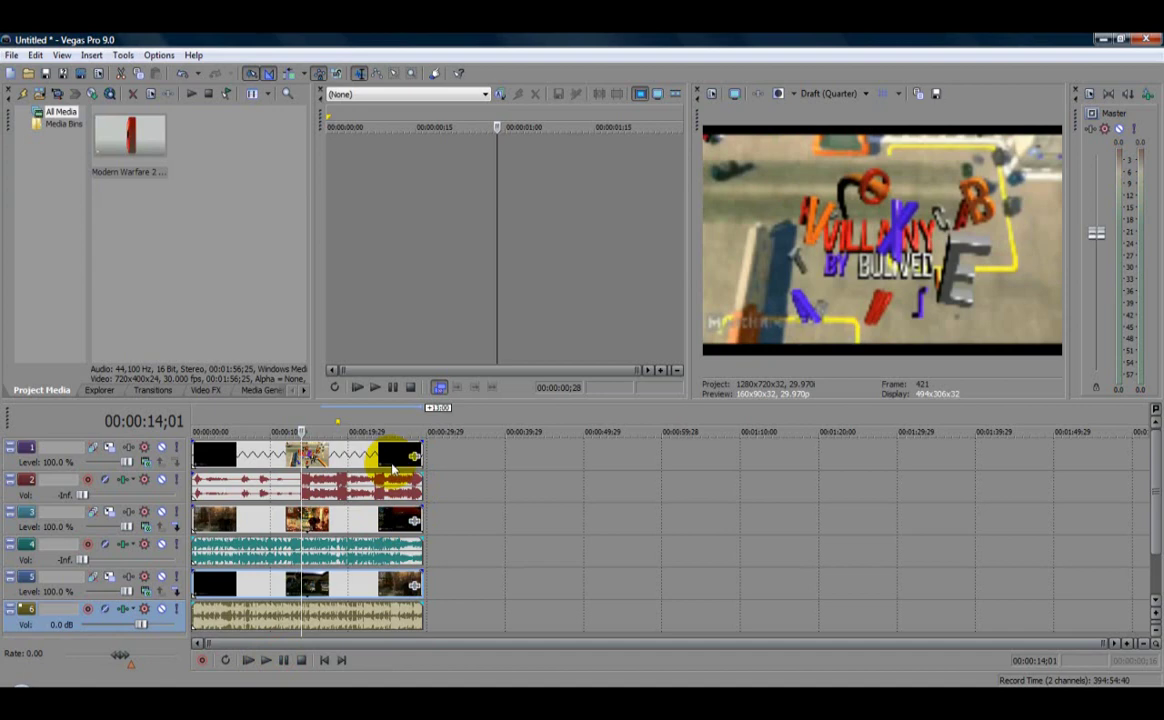
pyautogui.click(280, 457)
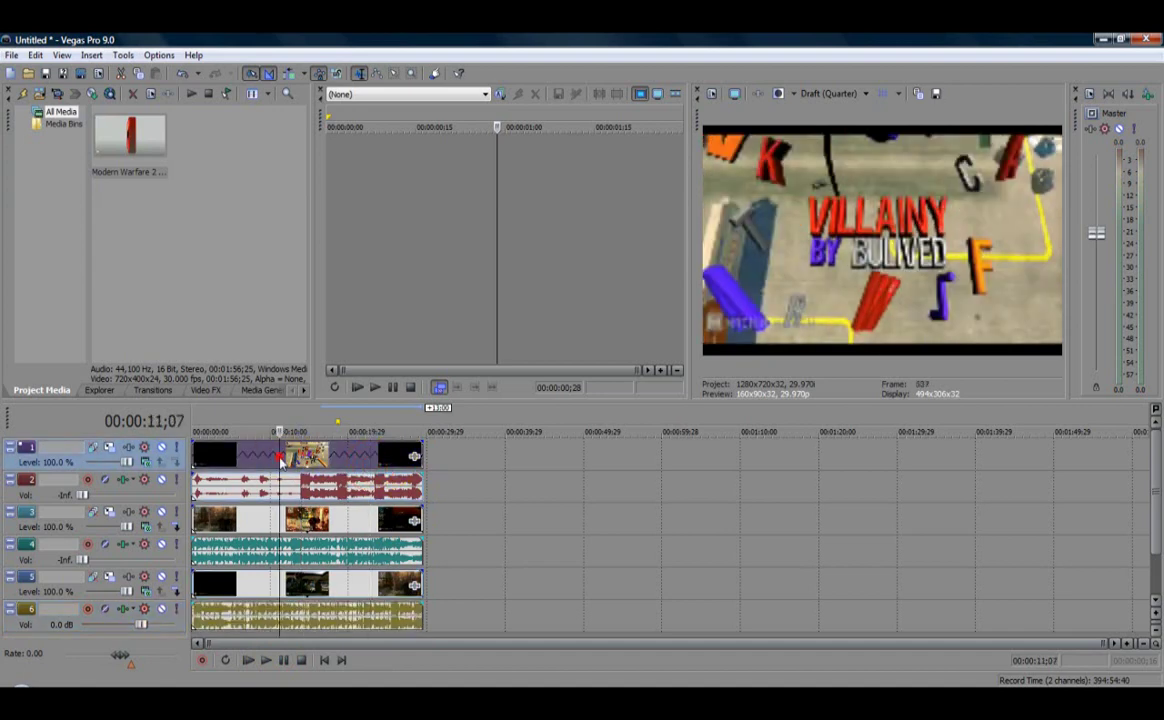
pyautogui.rightClick(280, 457)
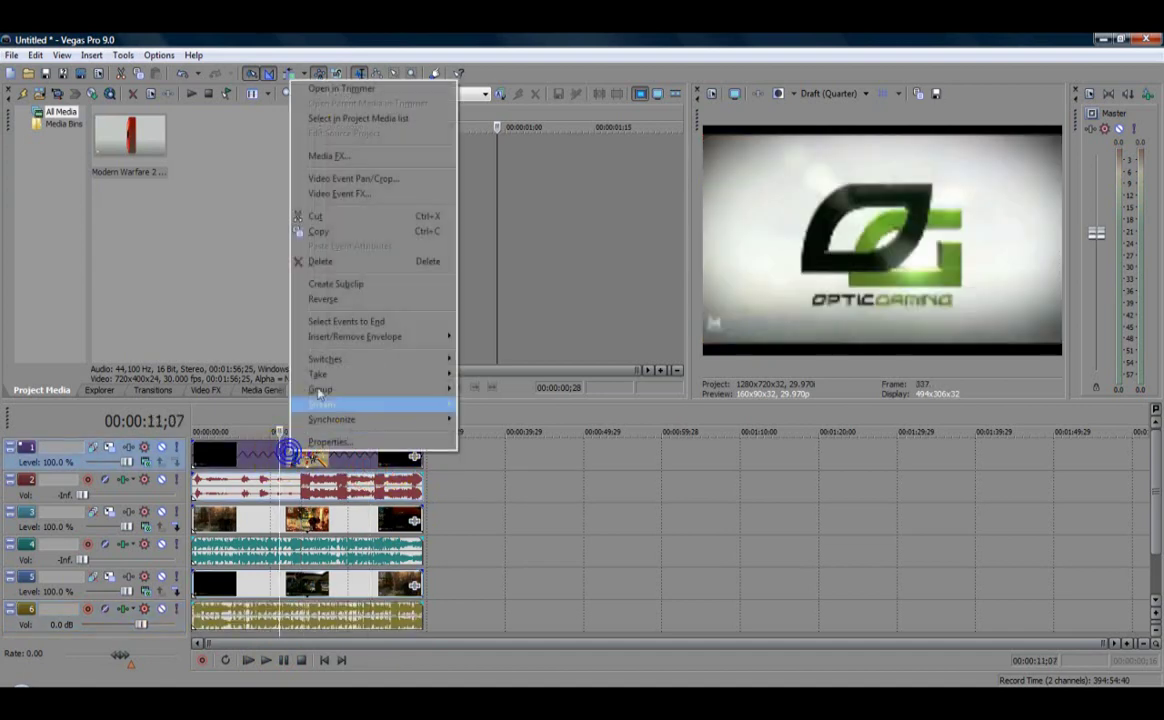
# Step: Crop the top clip's pan/crop frame to 308.4 × 203.9, with Lock Aspect Ratio and Size About Center on
pyautogui.click(351, 176)
pyautogui.moveTo(704, 437); pyautogui.dragTo(566, 392)
pyautogui.click(58, 268)
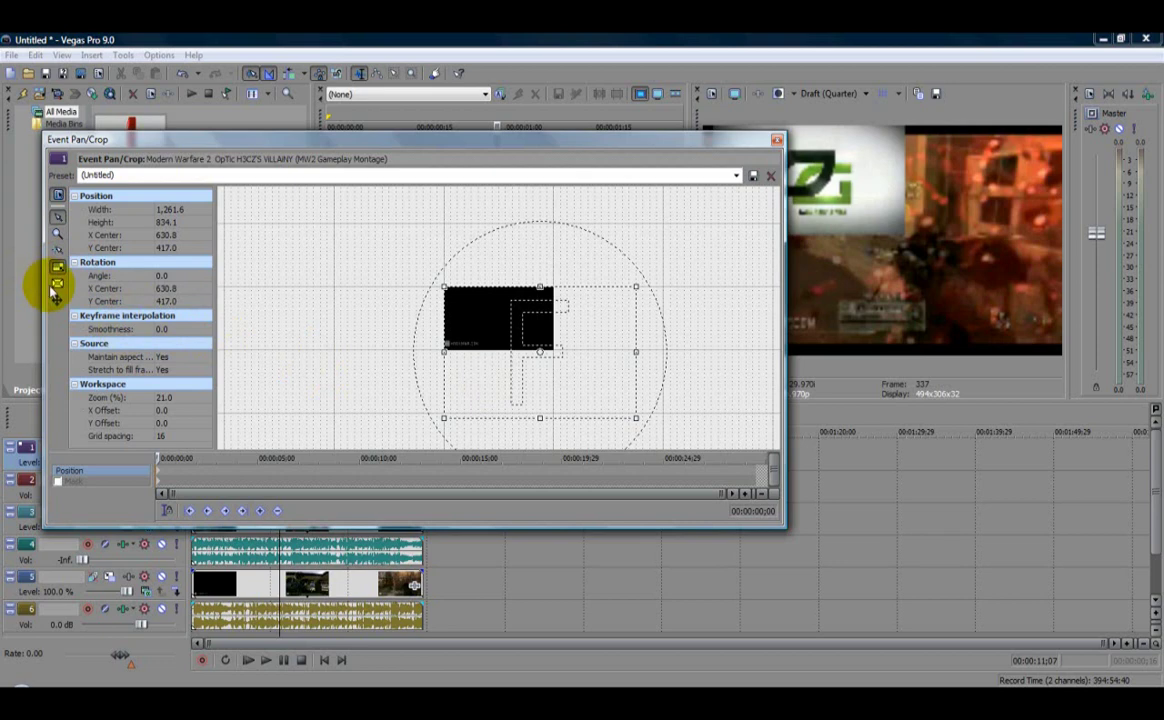
pyautogui.click(59, 286)
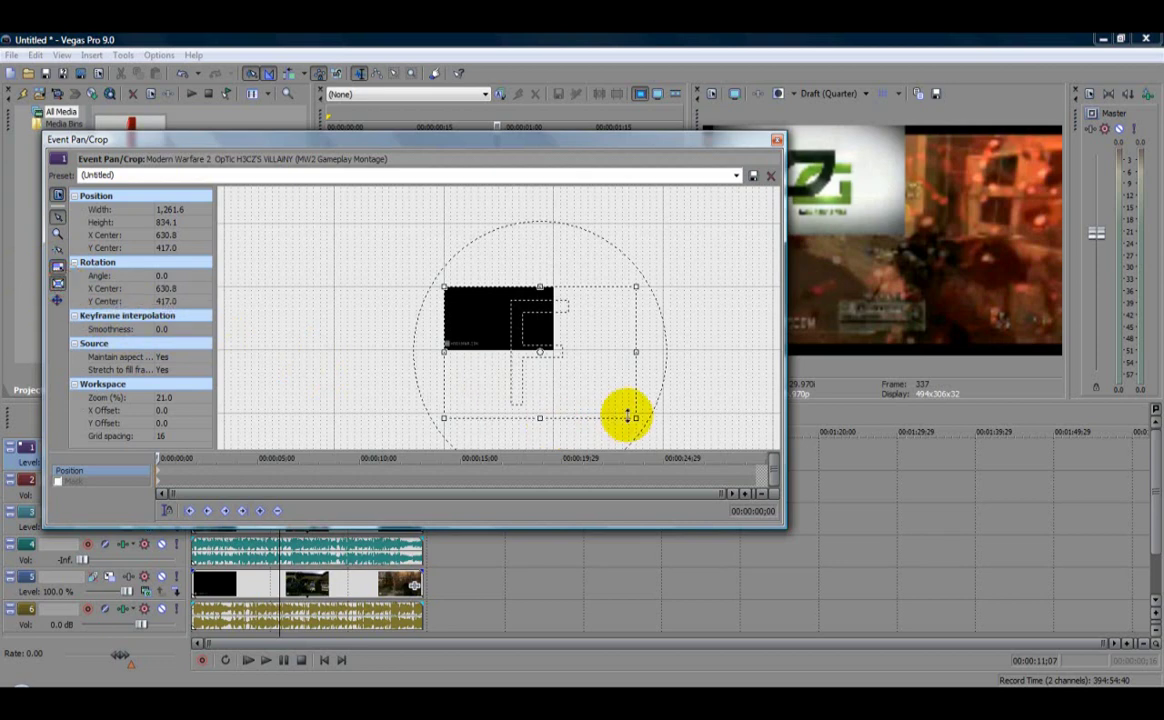
pyautogui.moveTo(638, 415); pyautogui.dragTo(574, 377)
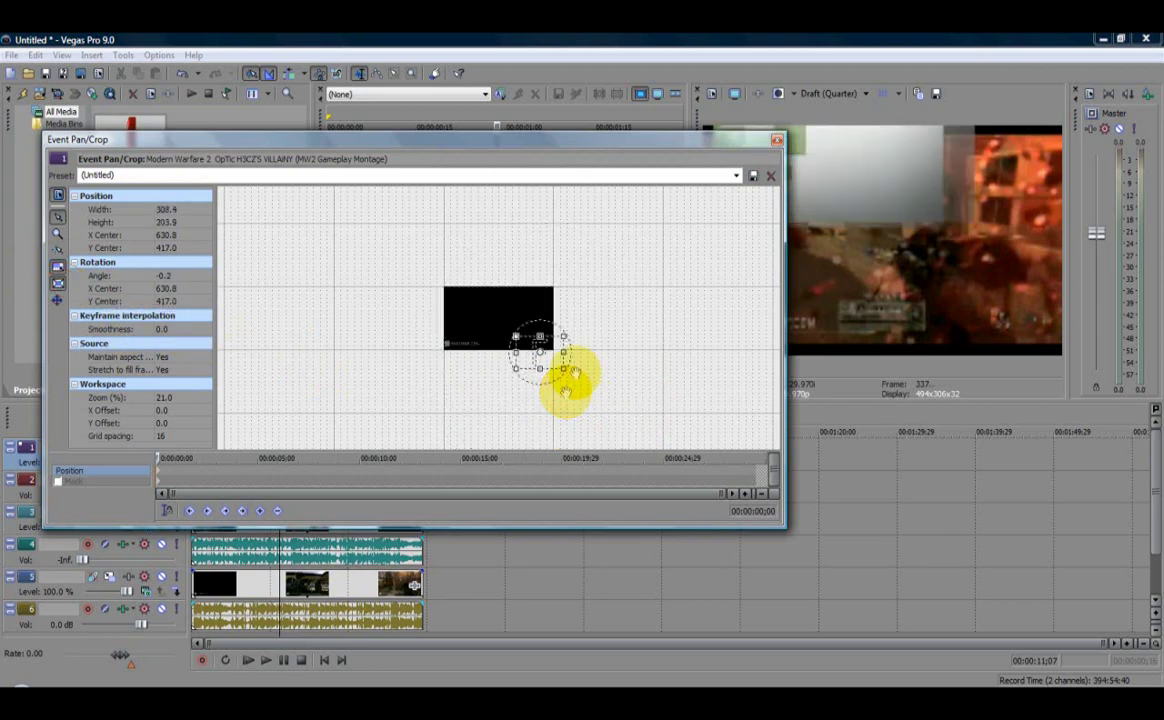
pyautogui.click(776, 142)
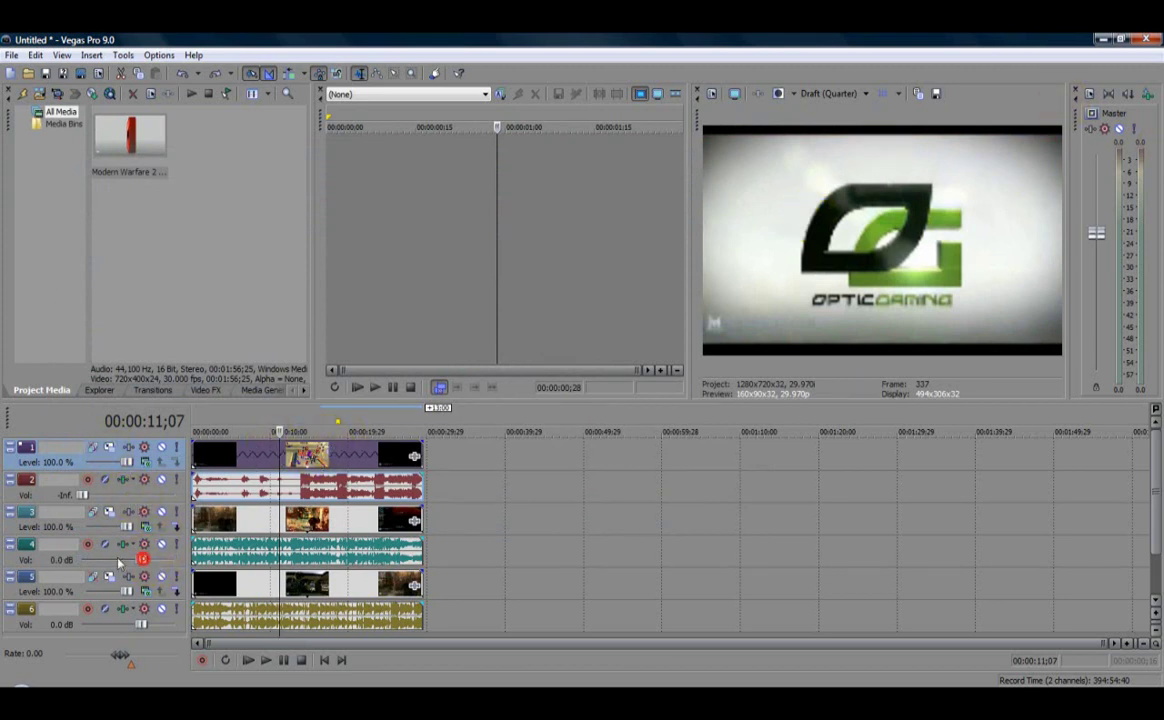
# Step: Undo the earlier pan/crop change and reopen Video Event Pan/Crop for the track 1 clip
pyautogui.click(35, 55)
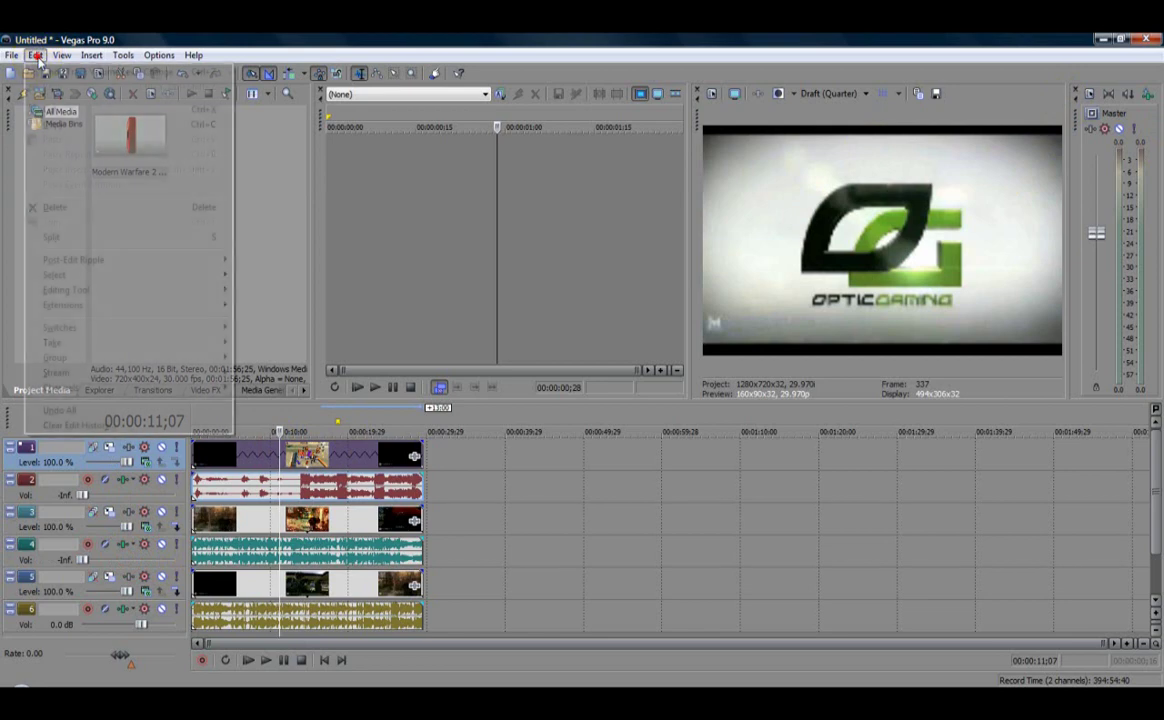
pyautogui.click(161, 332)
pyautogui.rightClick(260, 468)
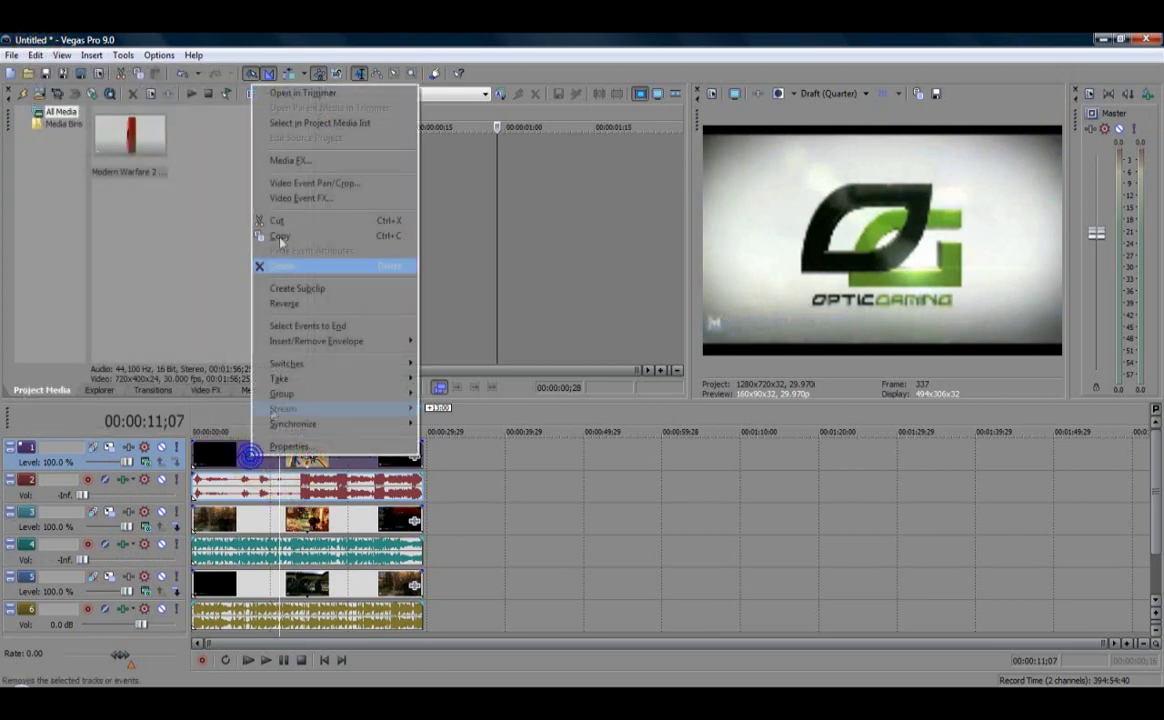
pyautogui.click(295, 182)
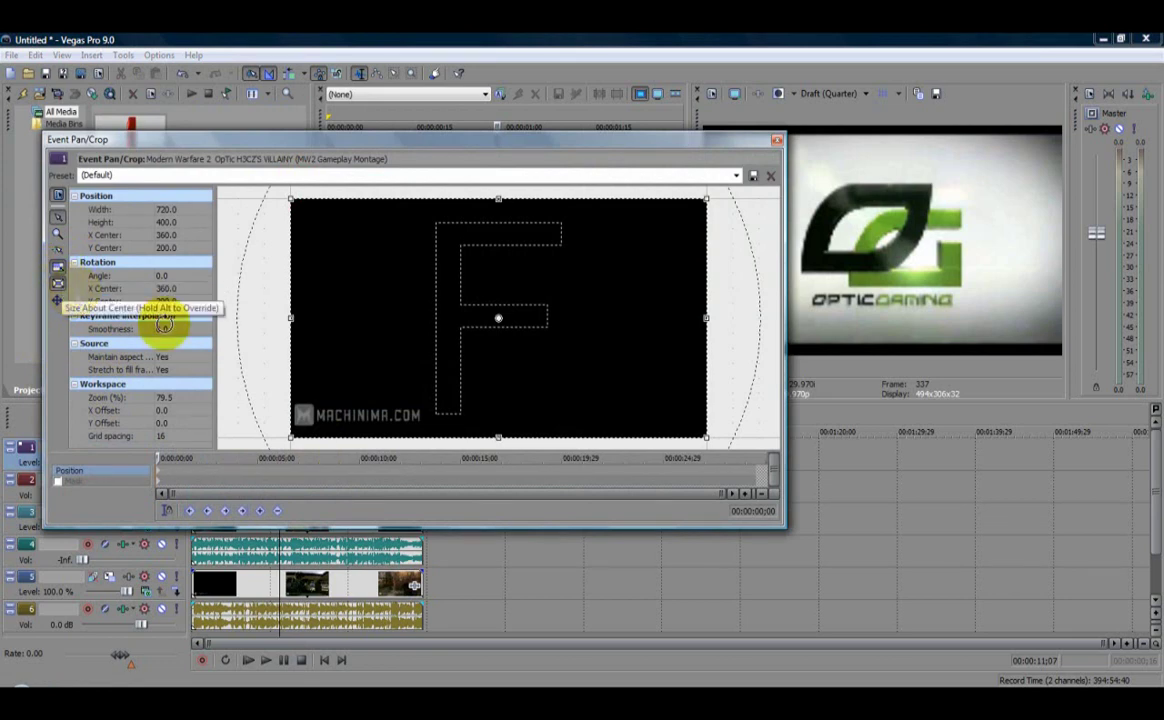
pyautogui.scroll(-5, 733, 403)
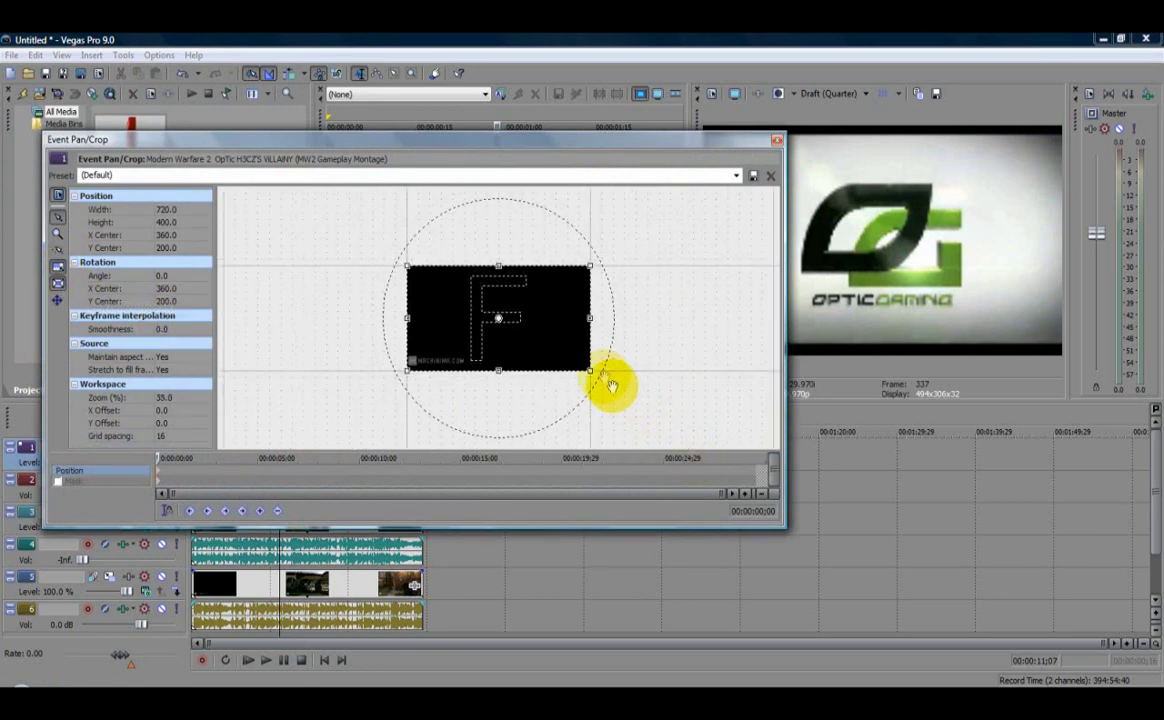
# Step: Set the crop frame to 2,955.7 × 1,642.1 at -697.0, -391.5, placing the clip bottom-right
pyautogui.moveTo(589, 370); pyautogui.dragTo(779, 473)
pyautogui.moveTo(603, 139); pyautogui.dragTo(478, 141)
pyautogui.moveTo(376, 320); pyautogui.dragTo(484, 391)
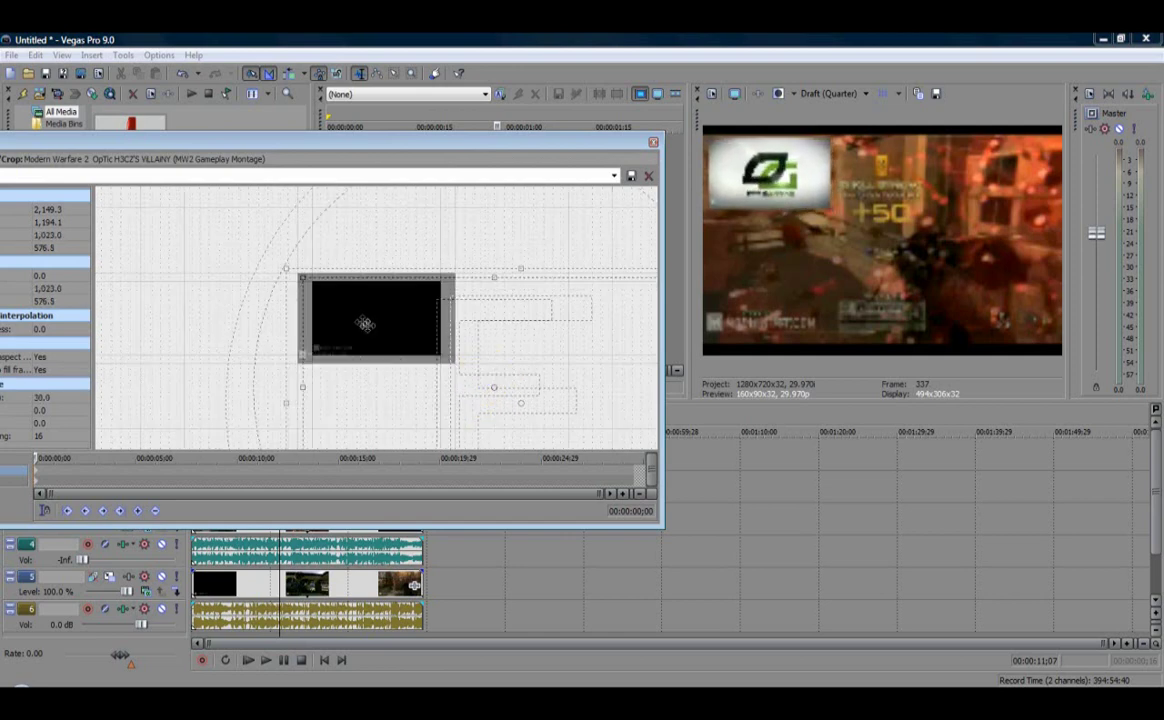
pyautogui.scroll(-3, 364, 325)
pyautogui.moveTo(337, 298); pyautogui.dragTo(300, 271)
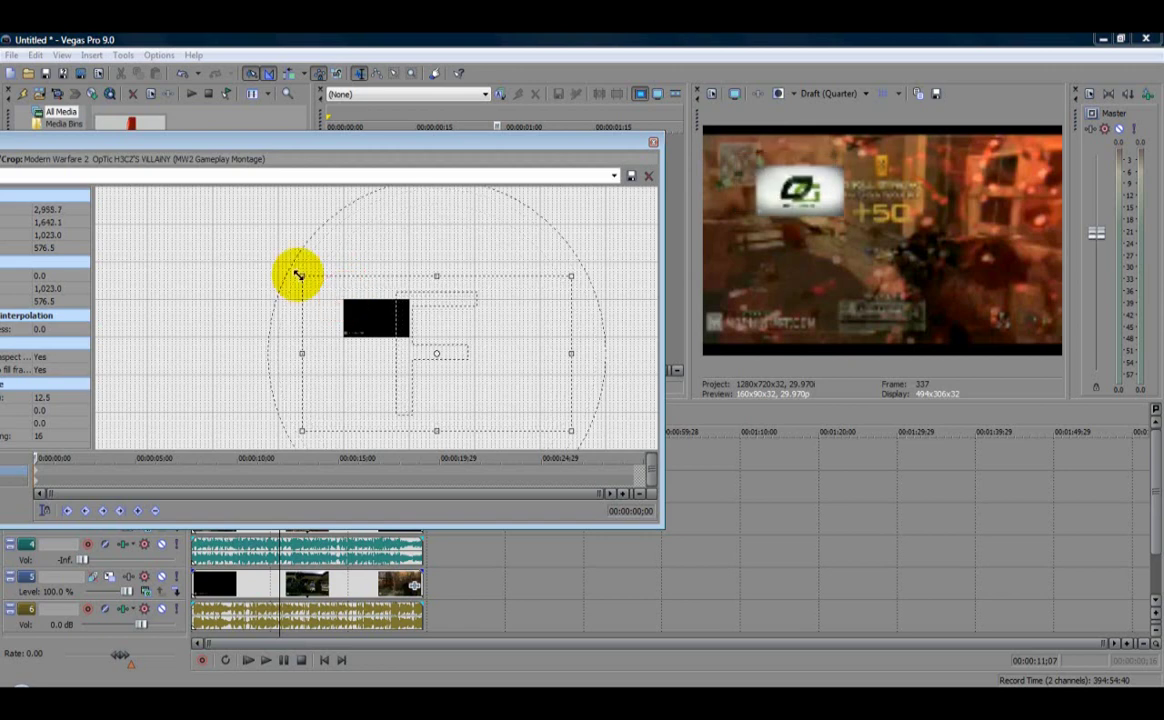
pyautogui.click(390, 337)
pyautogui.moveTo(390, 337); pyautogui.dragTo(234, 246)
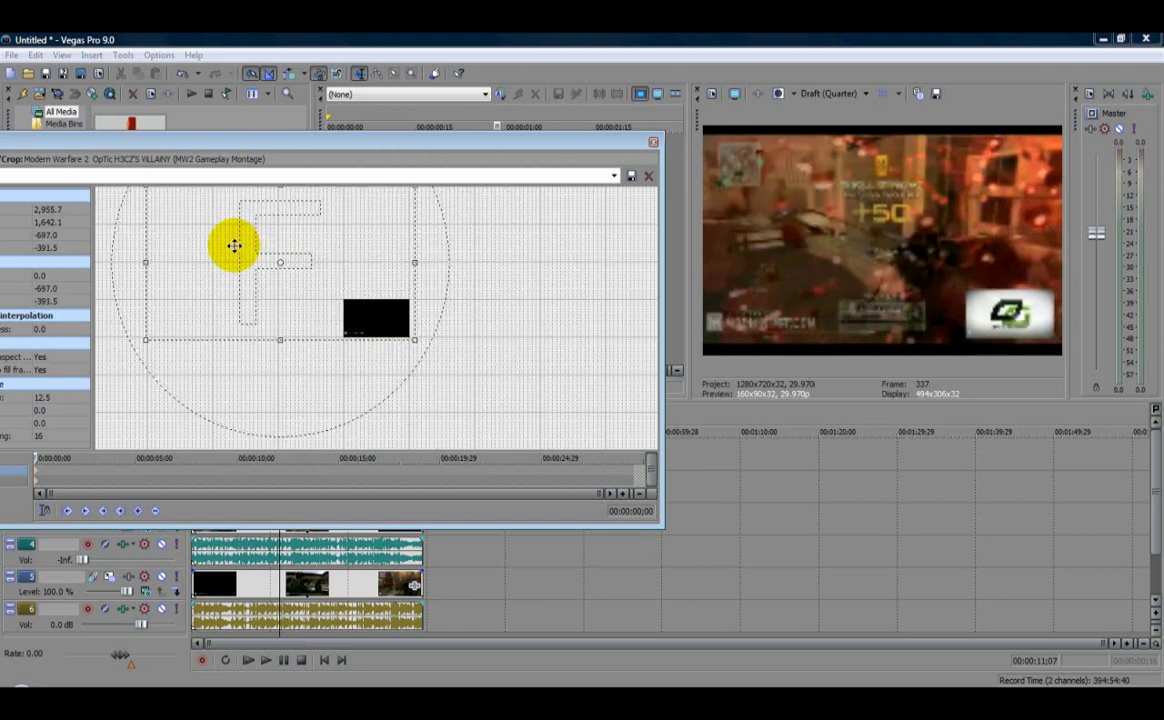
pyautogui.click(651, 142)
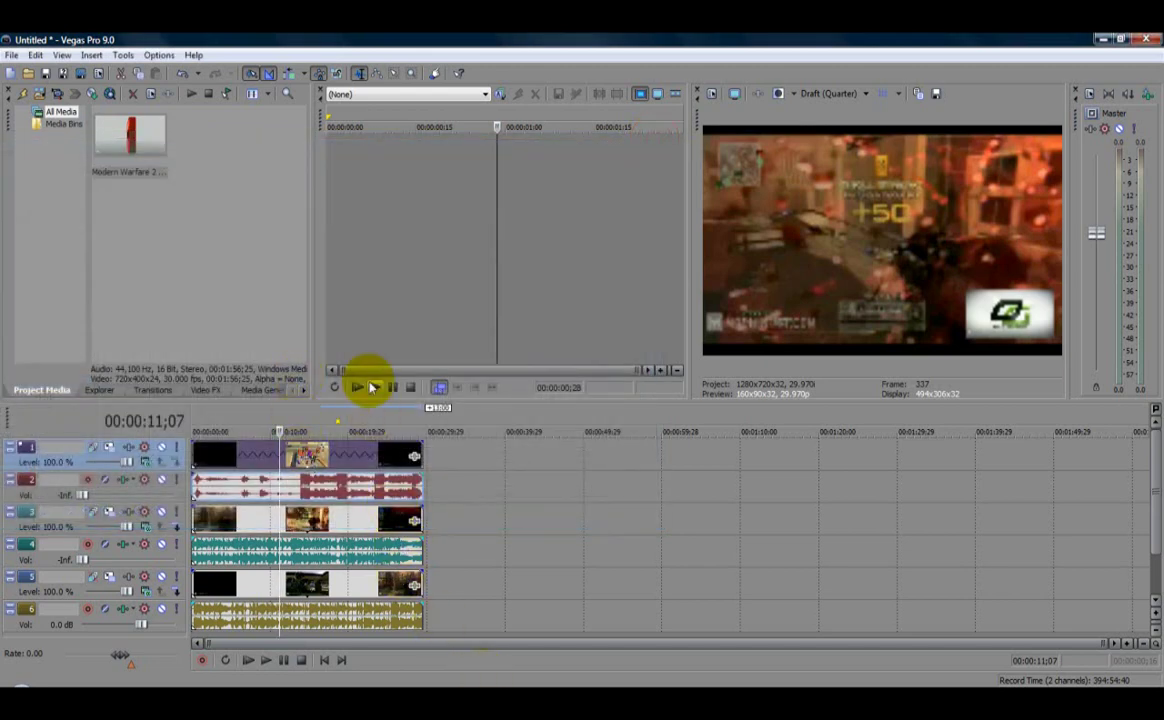
# Step: Frame the track 3 clip as a top-left inset, 1,625.9 × 903.3 centred at 810.3, 447.2
pyautogui.click(243, 520)
pyautogui.rightClick(243, 520)
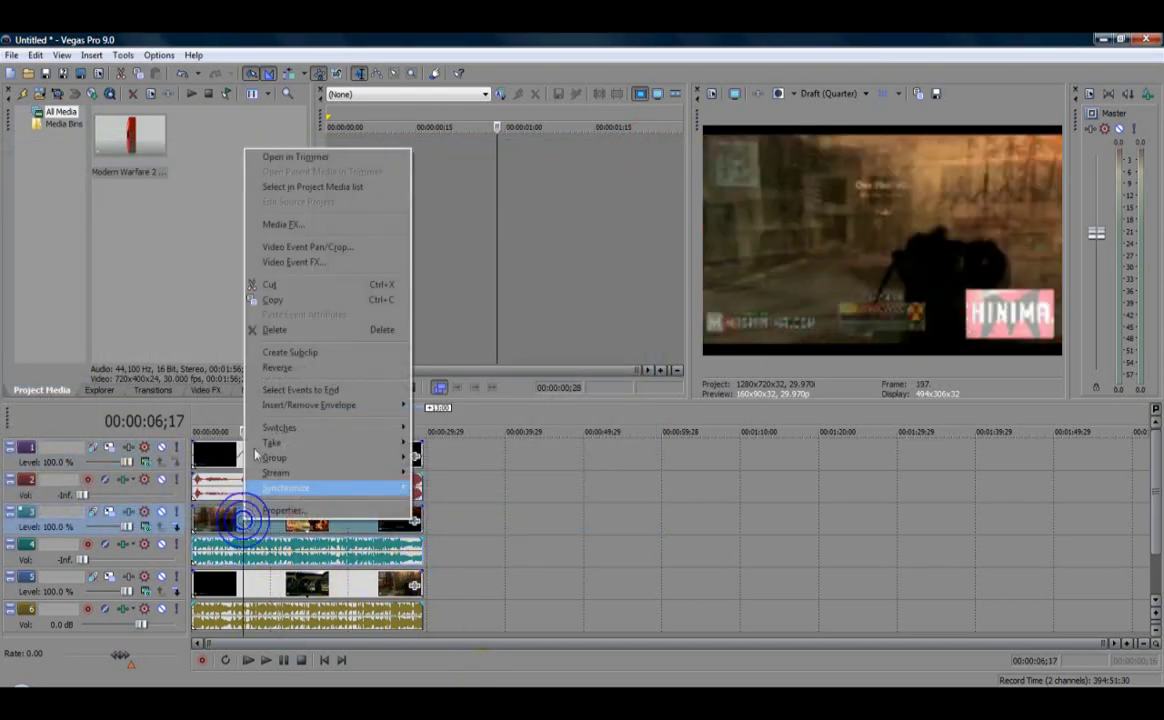
pyautogui.click(316, 249)
pyautogui.scroll(-5, 559, 434)
pyautogui.scroll(3, 434, 338)
pyautogui.moveTo(435, 355); pyautogui.dragTo(557, 397)
pyautogui.moveTo(364, 324); pyautogui.dragTo(439, 369)
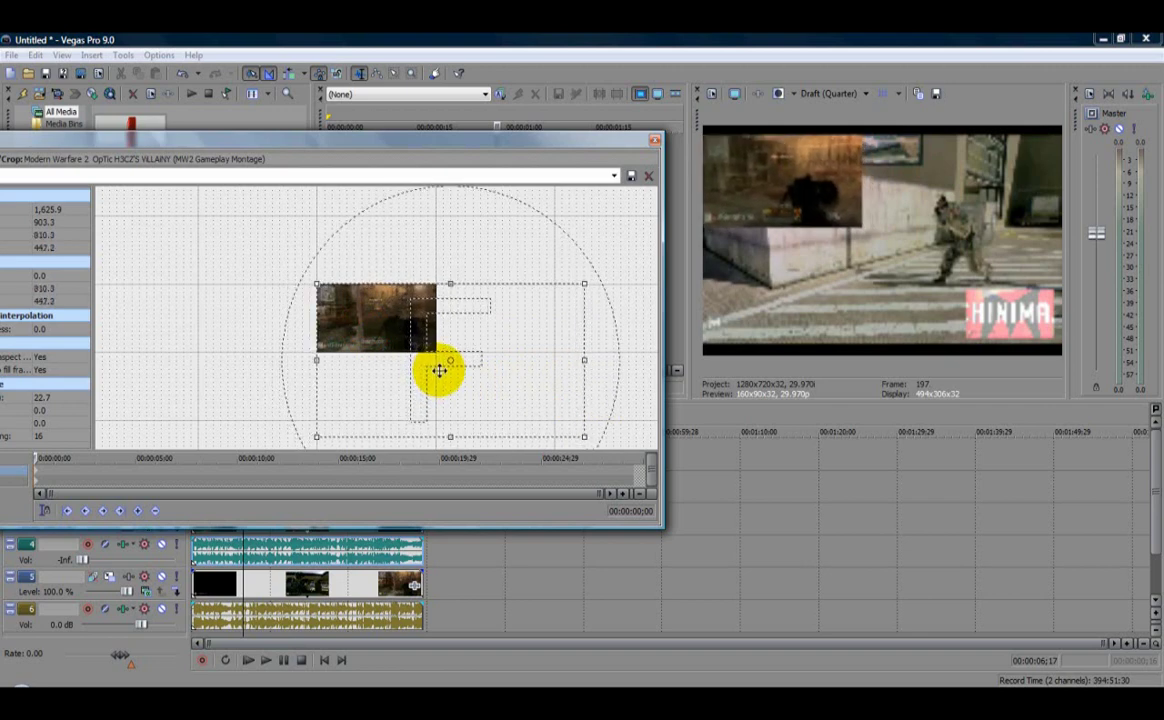
pyautogui.moveTo(658, 141); pyautogui.dragTo(660, 148)
pyautogui.click(652, 146)
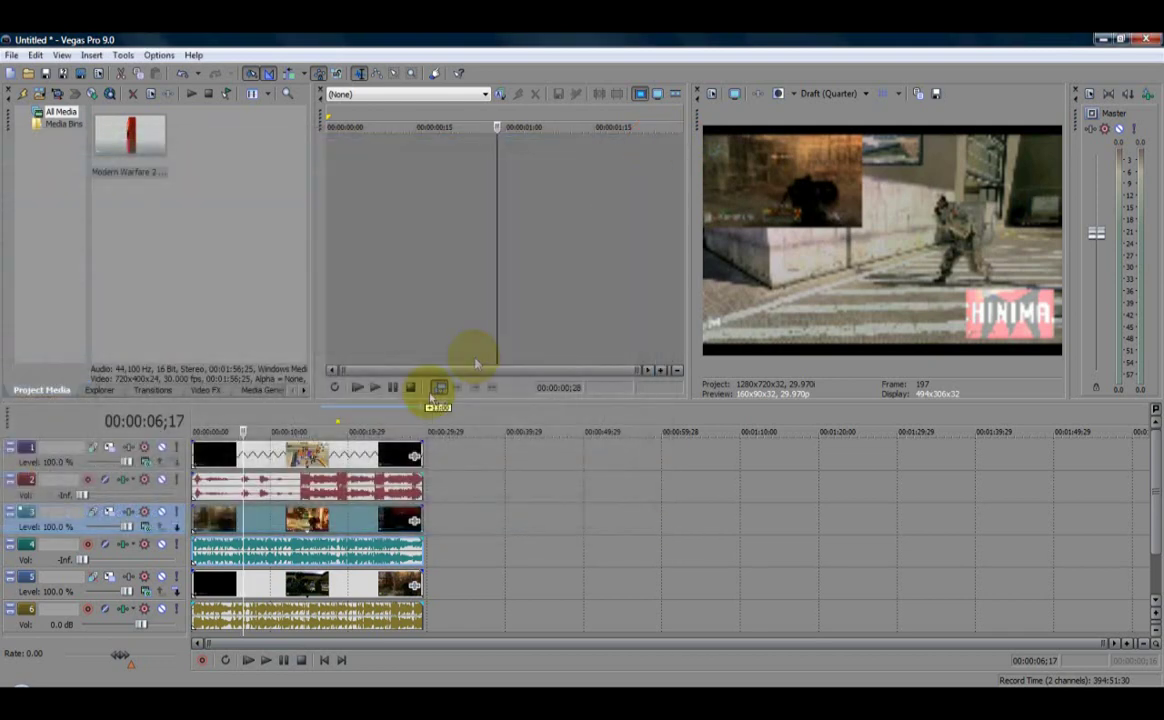
# Step: Lower the track 1 clip's opacity to about 67% at the 12-second mark
pyautogui.click(300, 434)
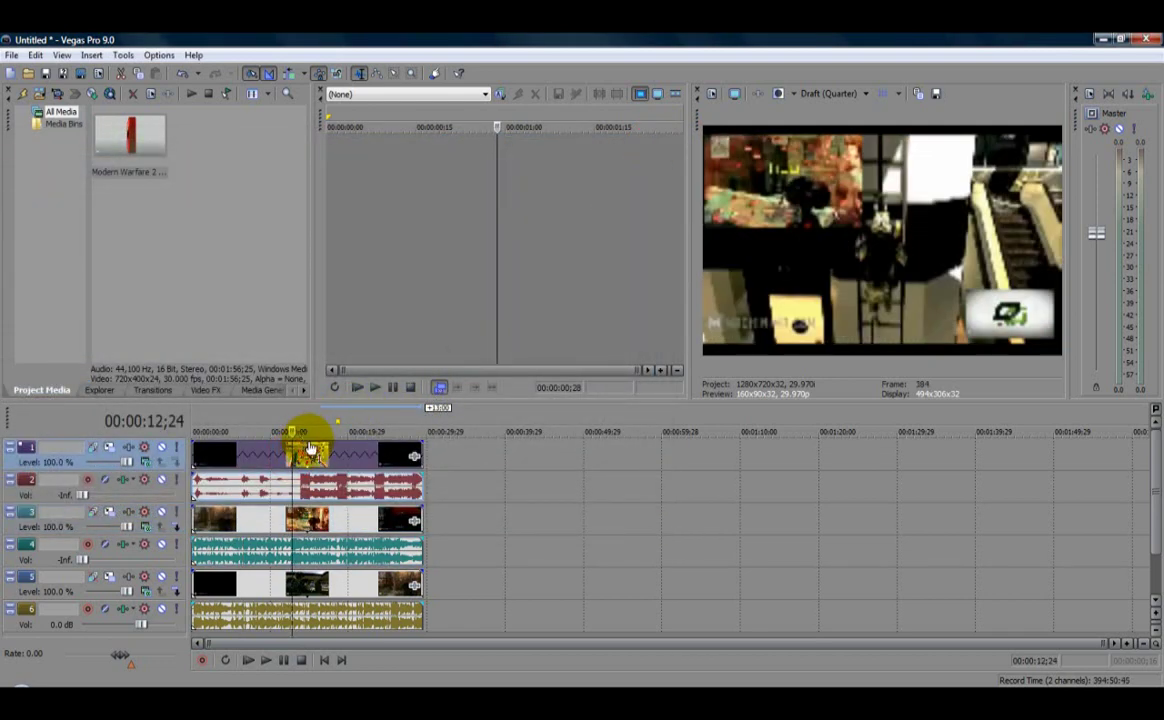
pyautogui.moveTo(312, 450)
pyautogui.mouseDown()
pyautogui.moveTo(326, 466)
pyautogui.moveTo(333, 457)
pyautogui.mouseUp()
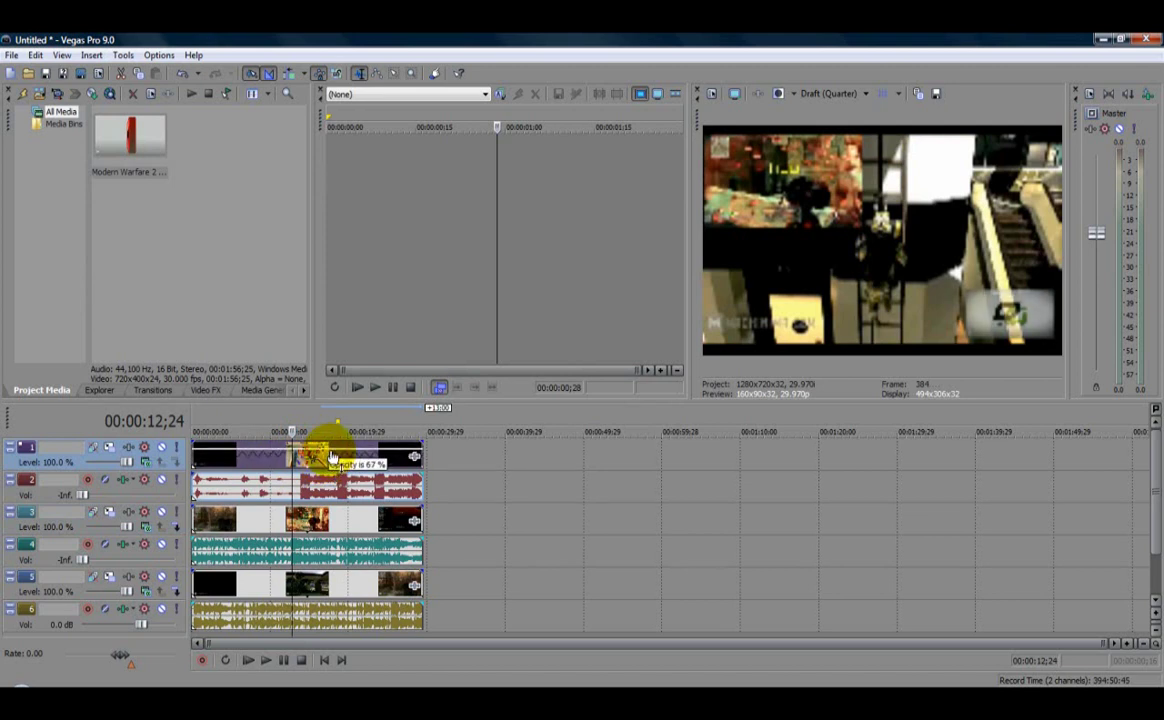
pyautogui.click(329, 513)
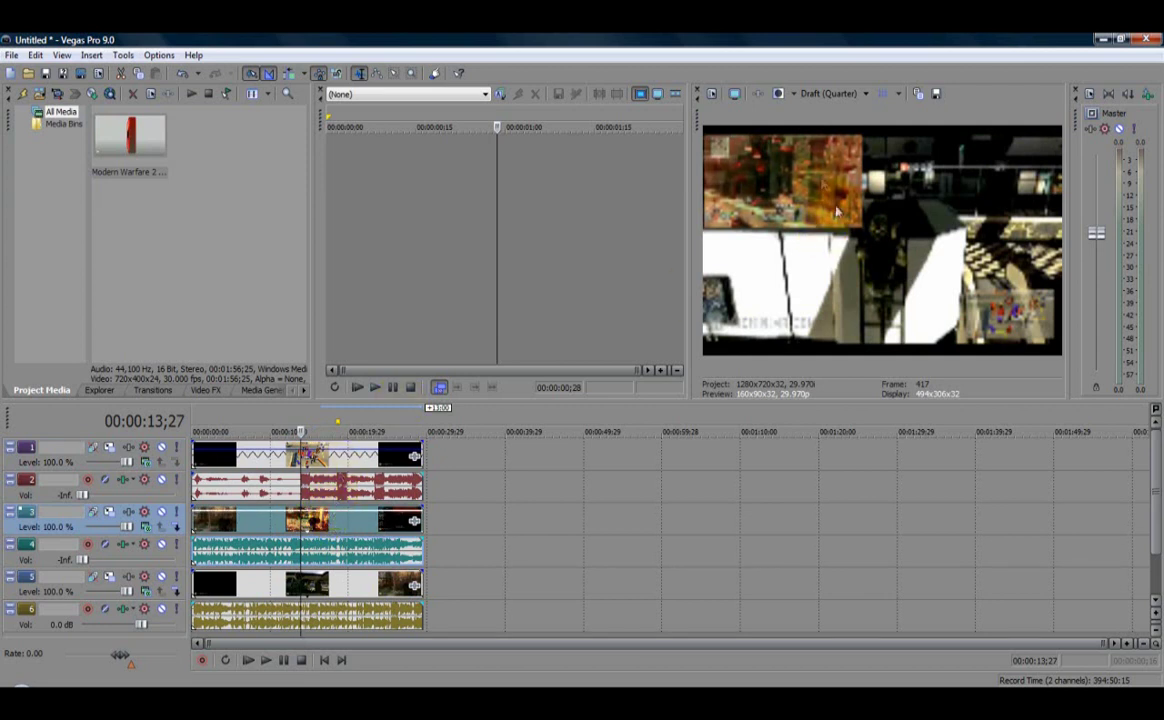
pyautogui.click(322, 660)
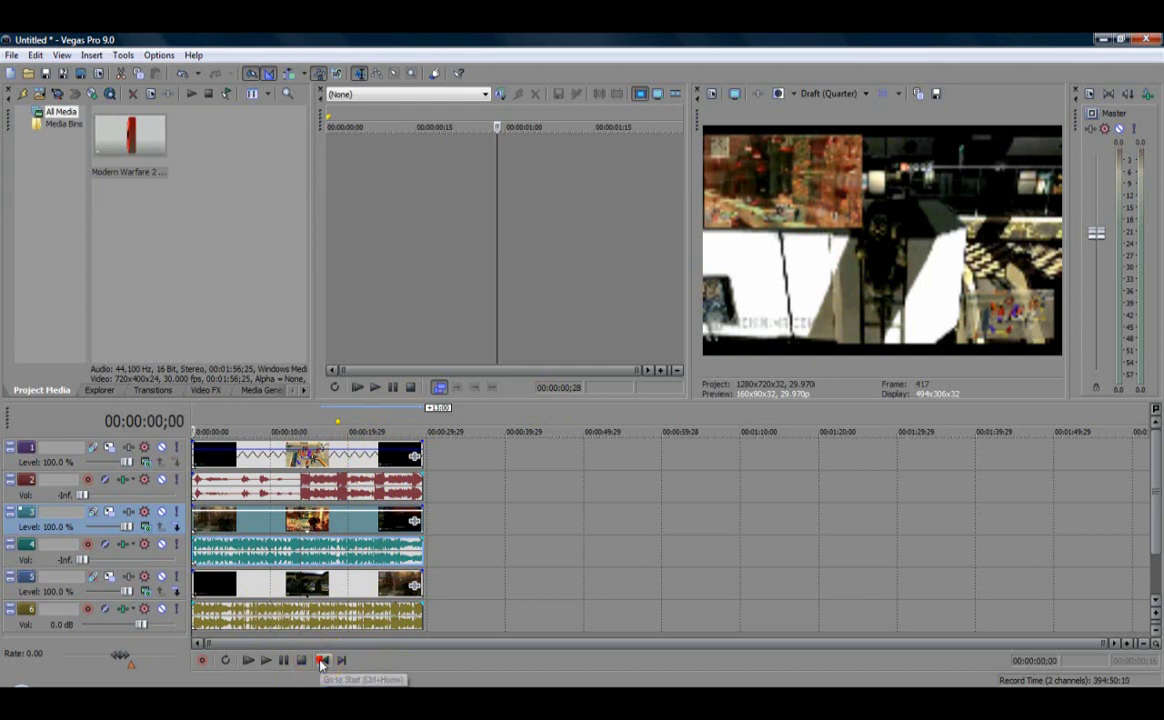
pyautogui.click(266, 660)
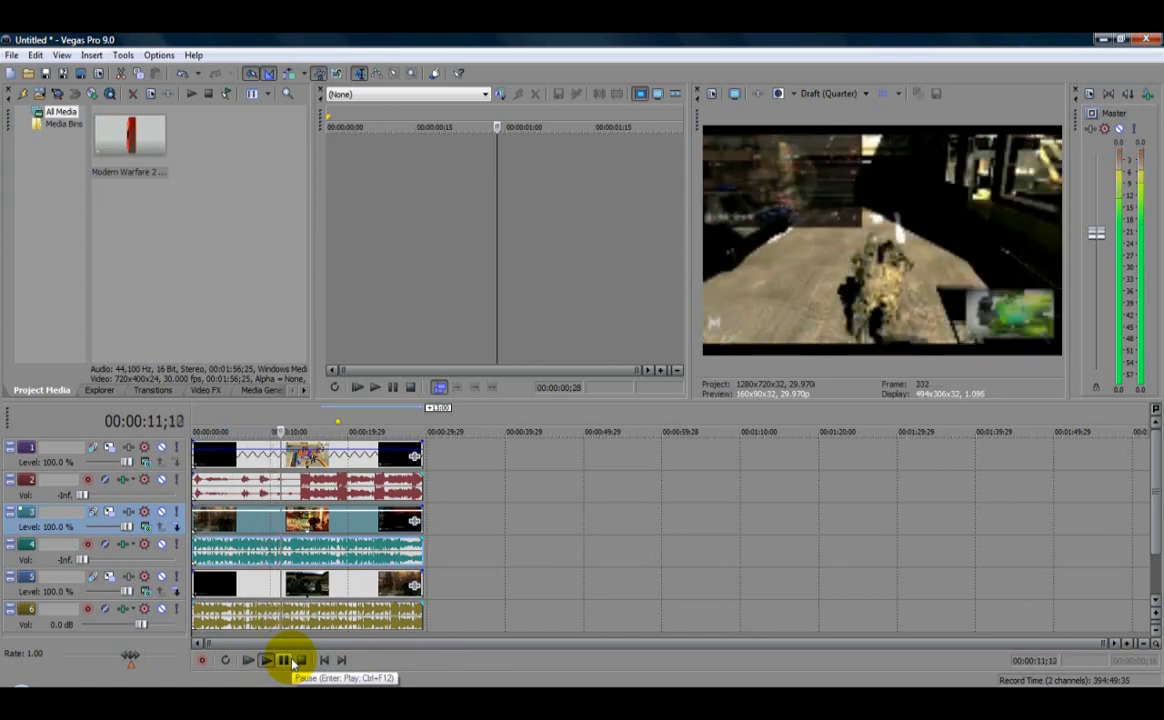
pyautogui.click(290, 661)
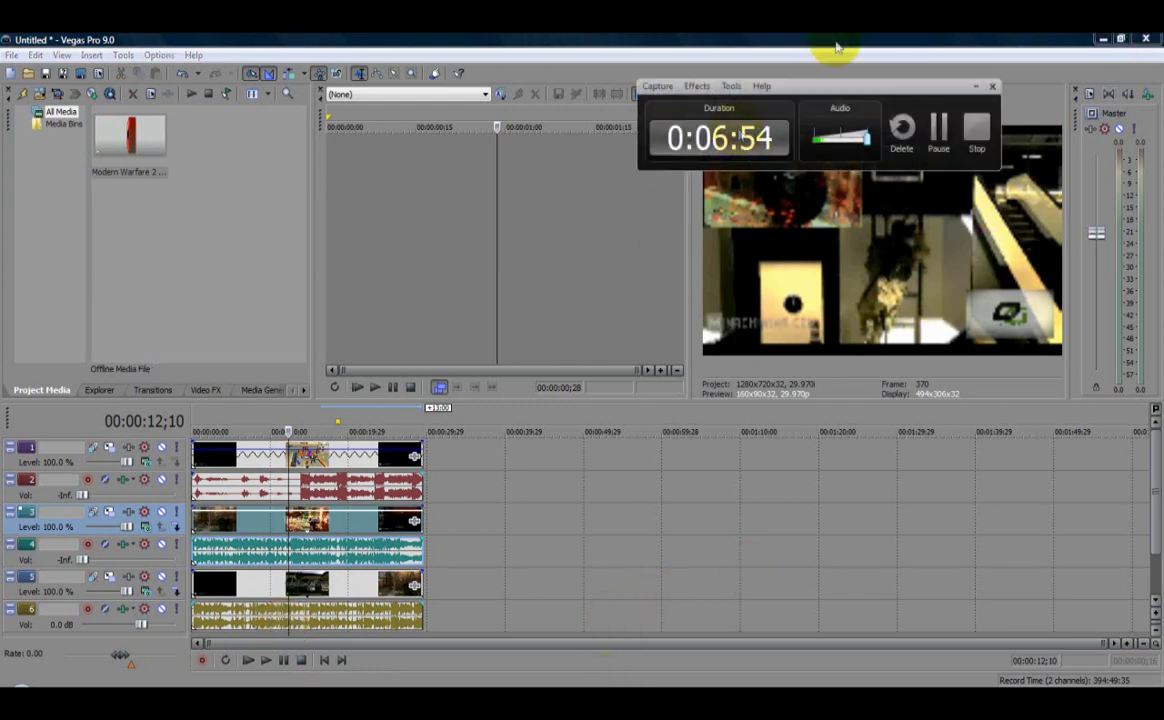
pyautogui.click(976, 87)
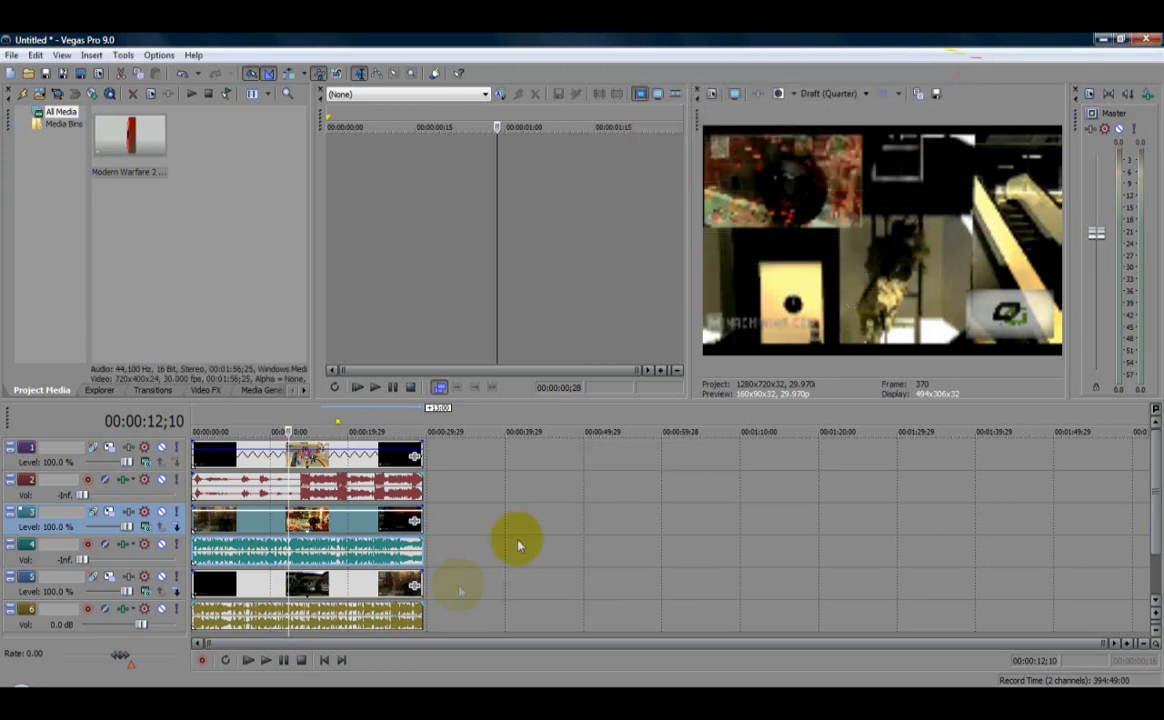
# Step: Open the Video FX library at the Color Corrector (Secondary) presets
pyautogui.click(99, 390)
pyautogui.click(153, 390)
pyautogui.click(205, 390)
pyautogui.scroll(-3, 95, 266)
pyautogui.scroll(3, 50, 315)
pyautogui.click(49, 142)
pyautogui.click(60, 155)
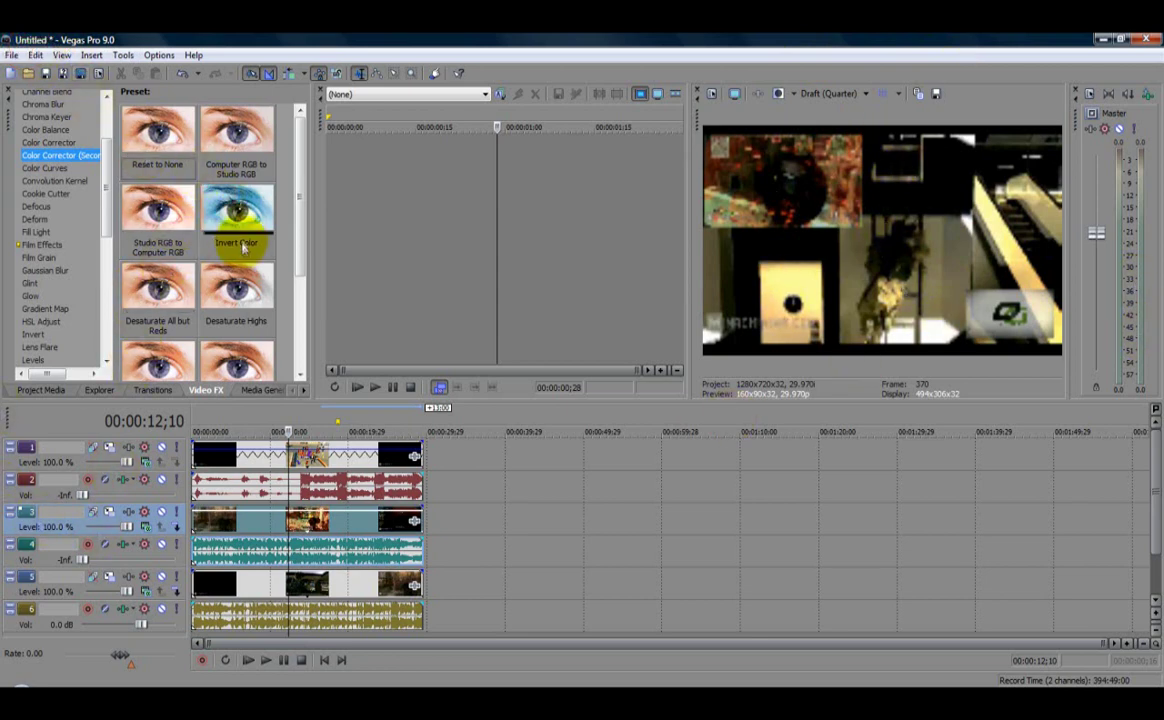
# Step: Apply the Invert Color preset to the track 1 clip, then undo it
pyautogui.moveTo(230, 205); pyautogui.dragTo(240, 533)
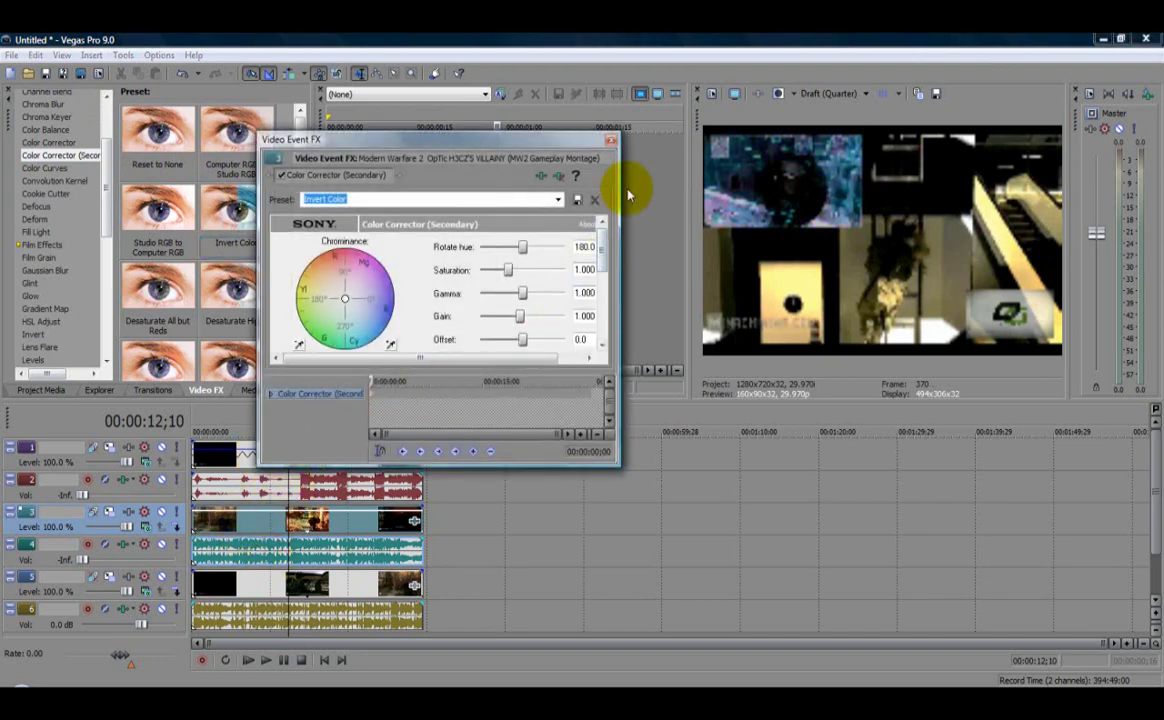
pyautogui.click(613, 140)
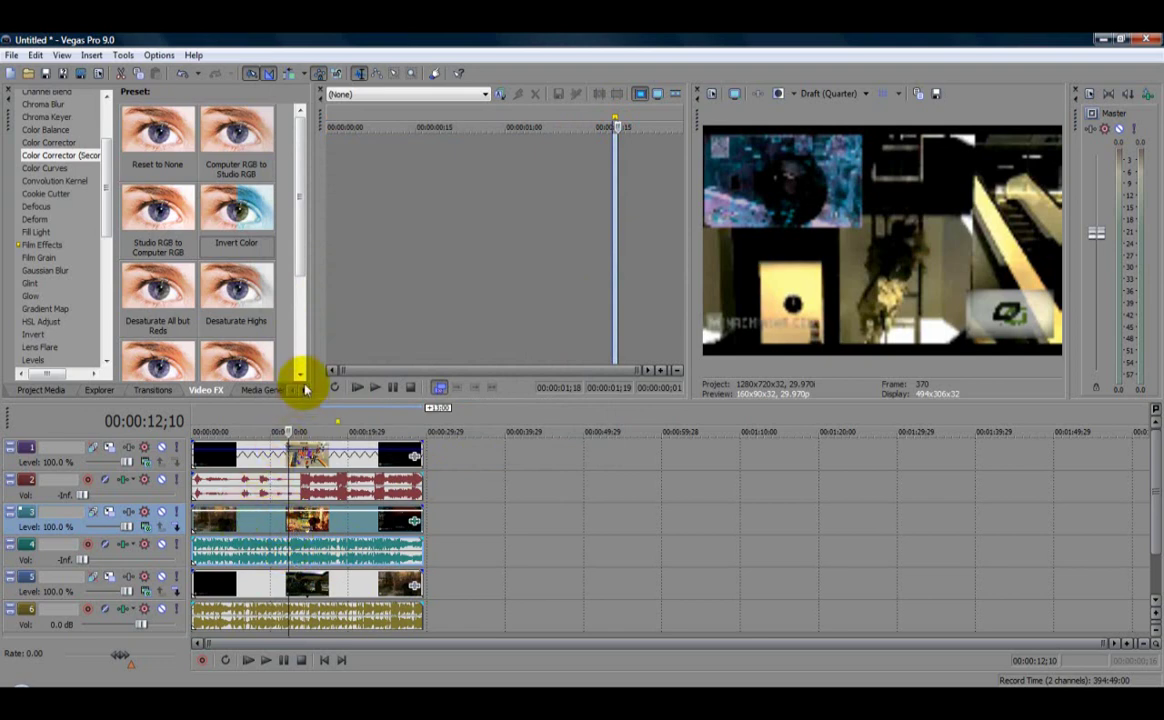
pyautogui.click(35, 55)
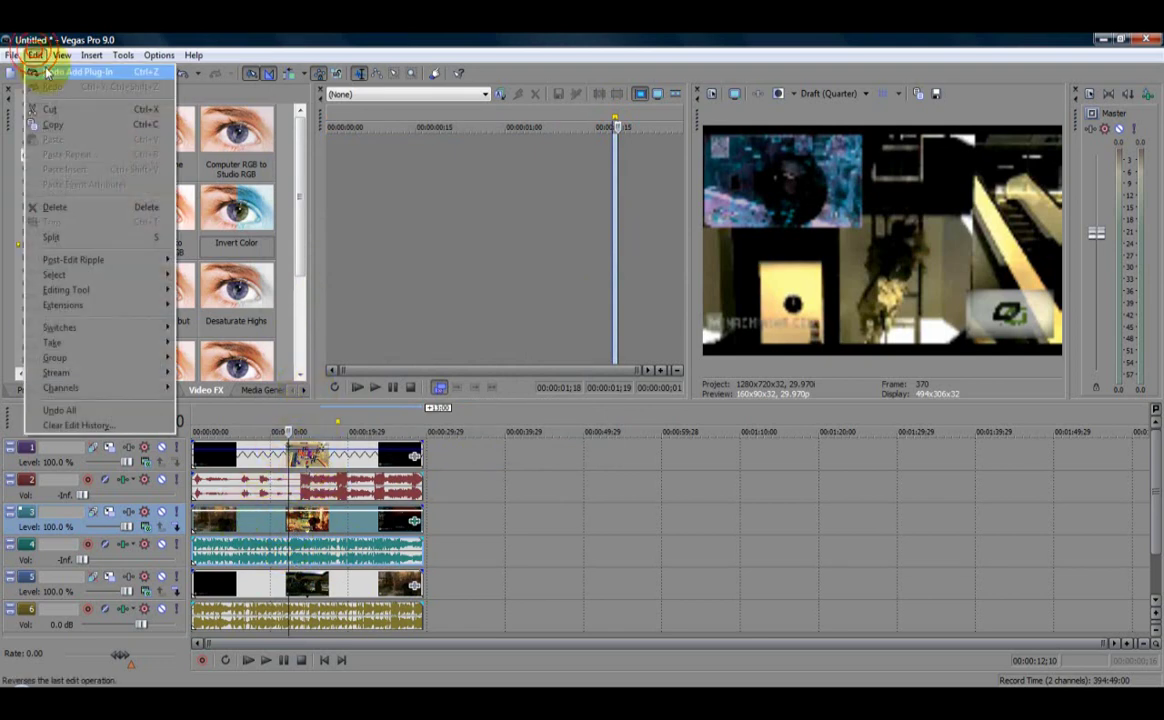
pyautogui.click(45, 68)
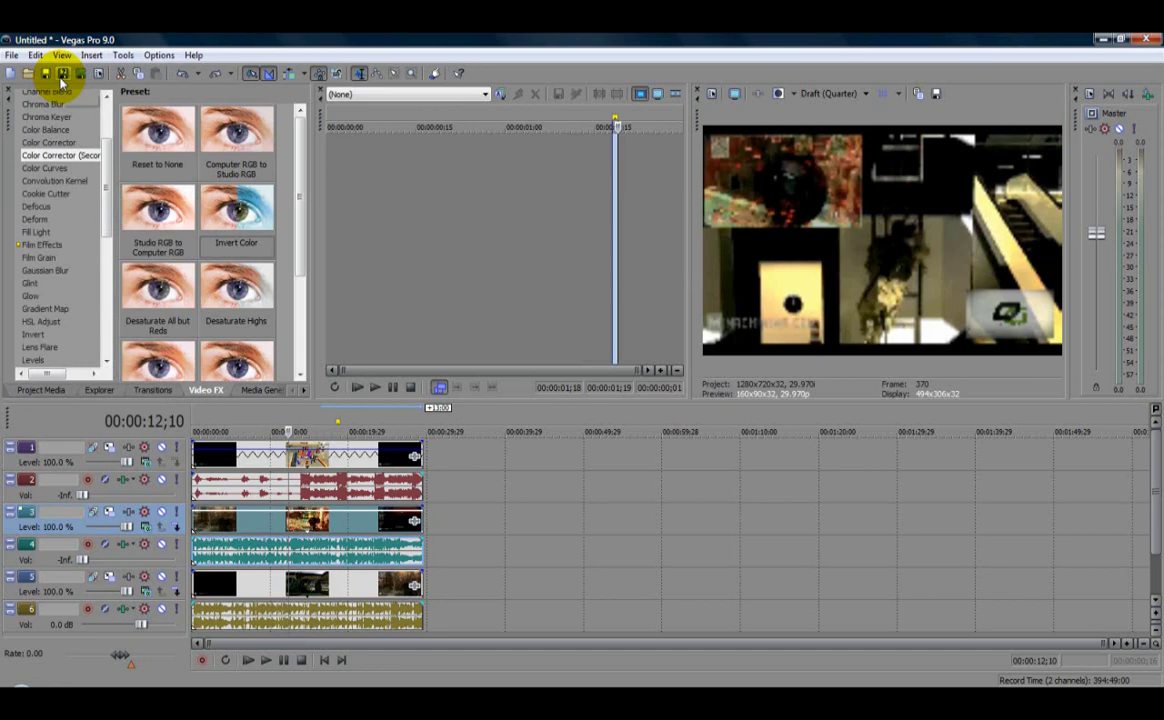
# Step: Reapply Invert Color to track 1, undo it again, and show the Deform presets
pyautogui.click(235, 222)
pyautogui.moveTo(244, 461); pyautogui.dragTo(244, 461)
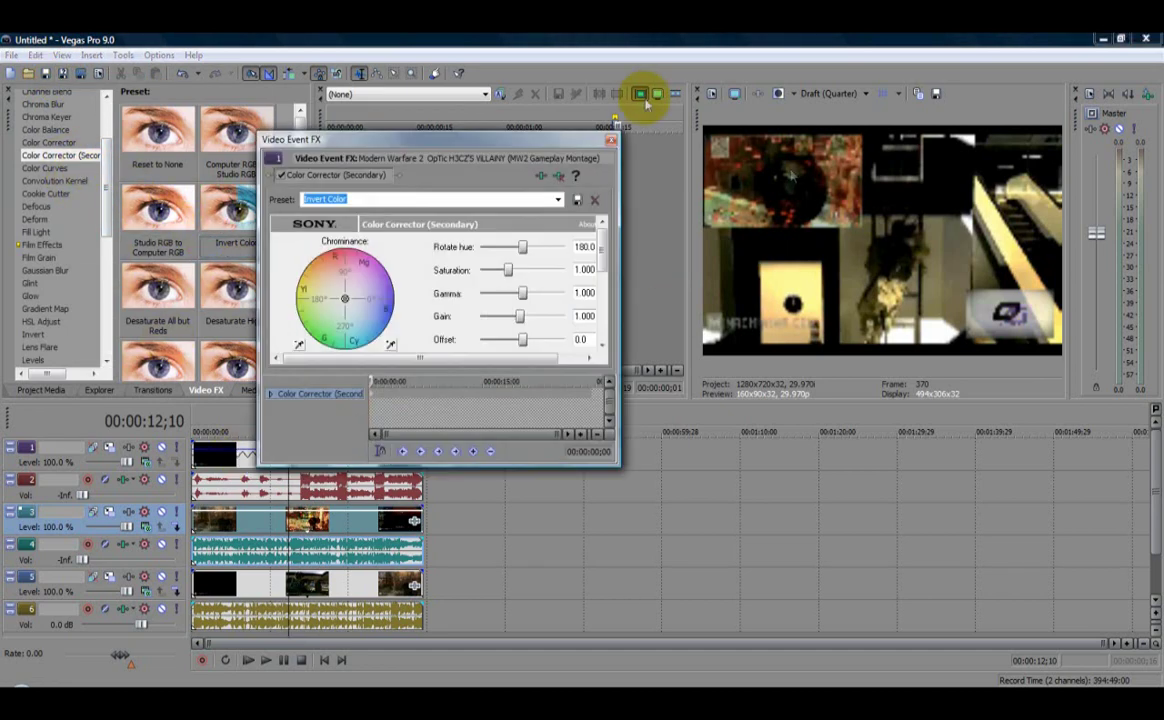
pyautogui.click(612, 143)
pyautogui.click(35, 55)
pyautogui.click(45, 70)
pyautogui.click(44, 220)
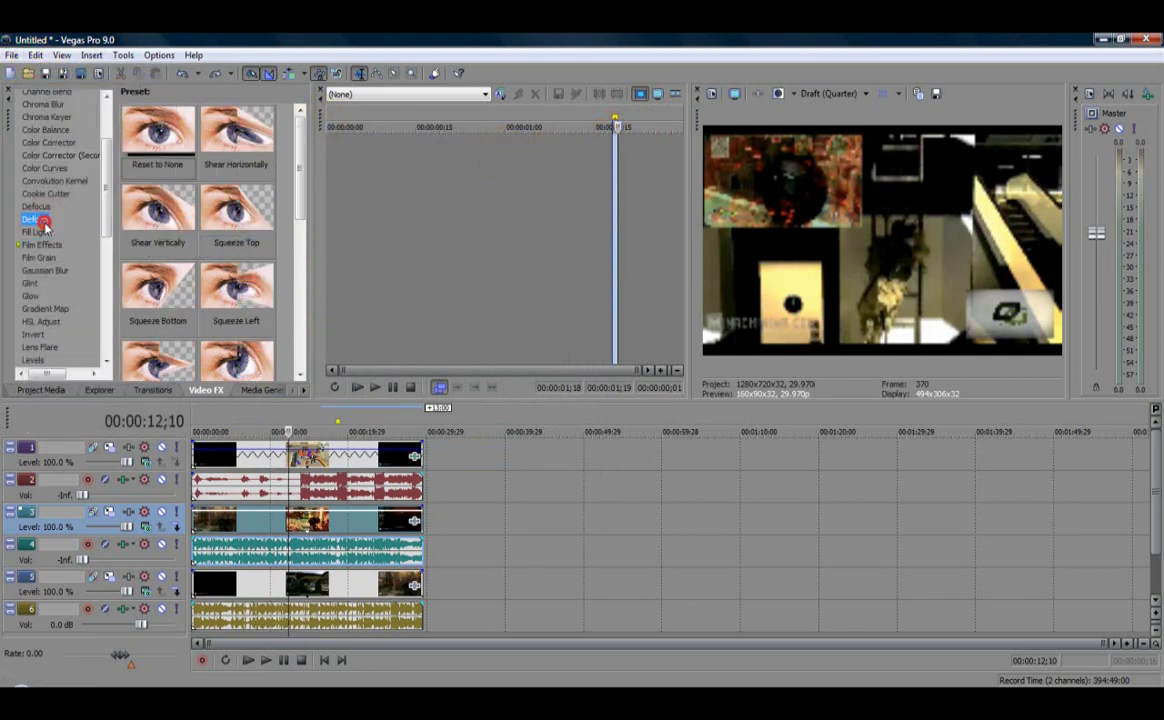
# Step: Try Deform's Shear Horizontally preset on the track 3 clip, then undo it
pyautogui.moveTo(234, 125); pyautogui.dragTo(253, 532)
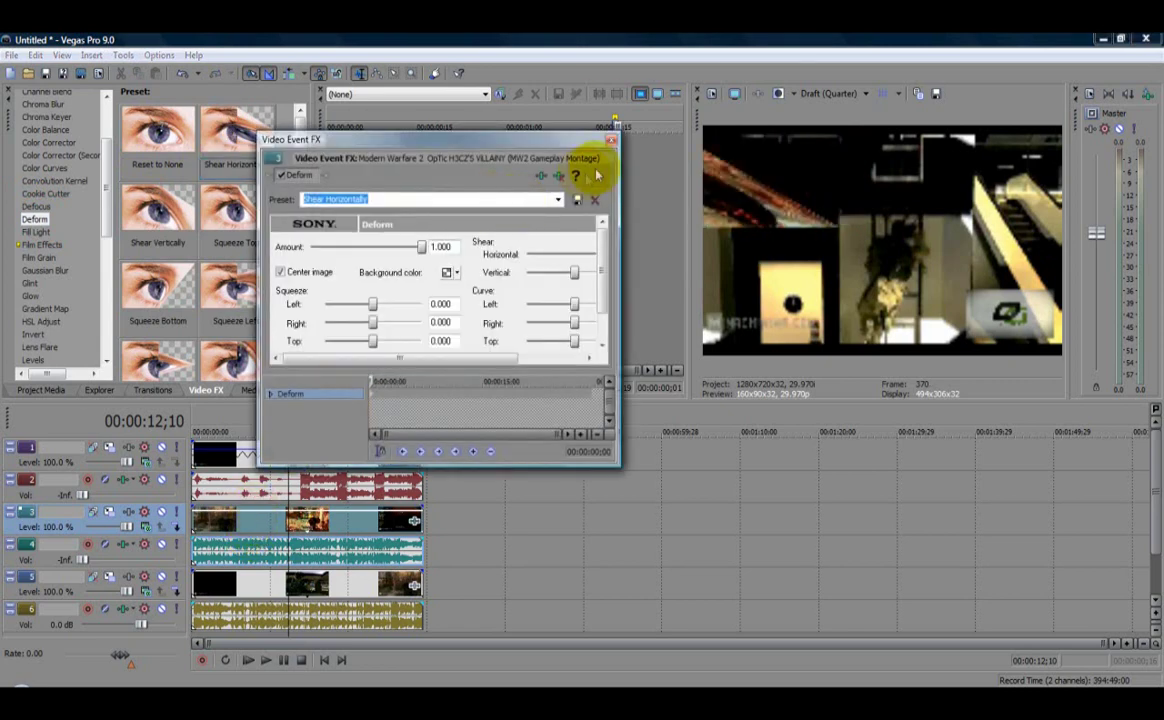
pyautogui.click(611, 140)
pyautogui.click(35, 55)
pyautogui.click(35, 72)
pyautogui.scroll(-3, 78, 278)
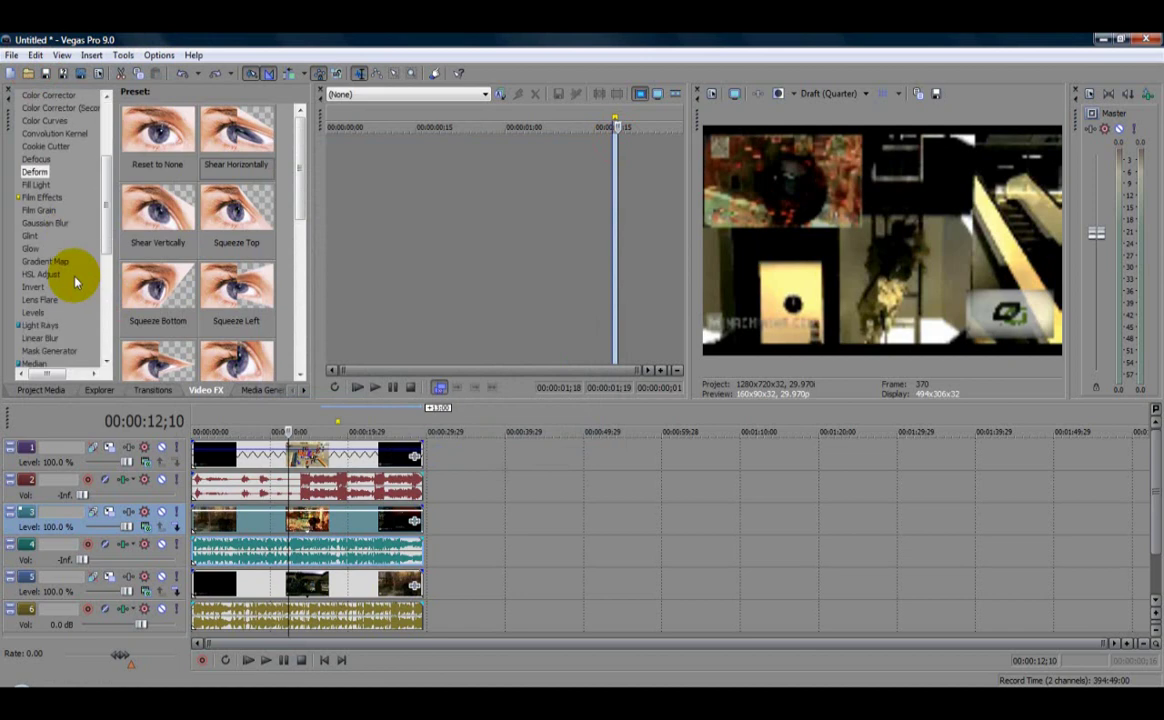
# Step: Apply the Glow effect's Red Glow preset to the track 1 clip
pyautogui.click(31, 201)
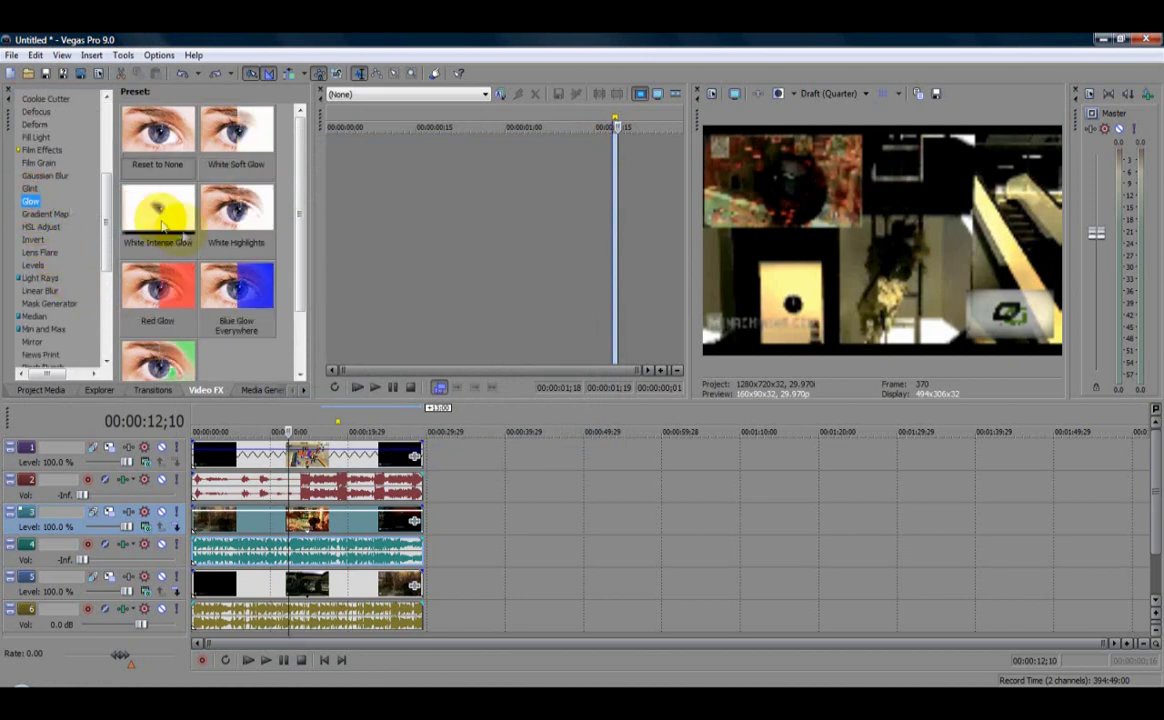
pyautogui.moveTo(140, 285); pyautogui.dragTo(238, 462)
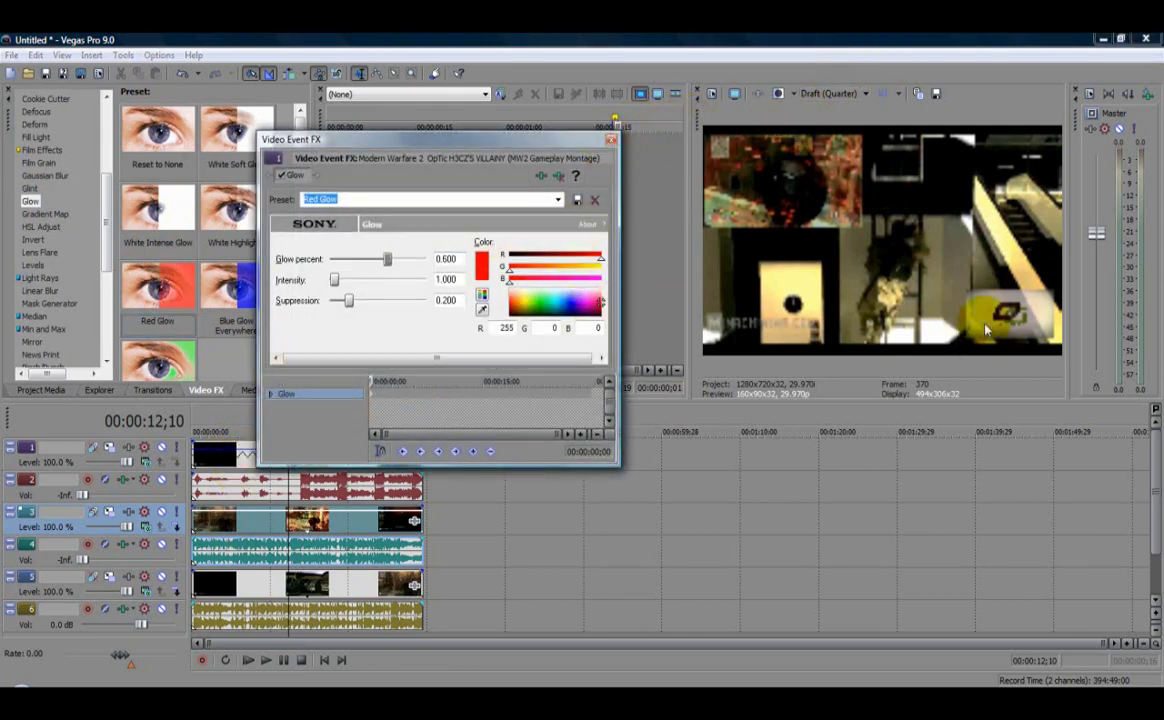
pyautogui.click(609, 142)
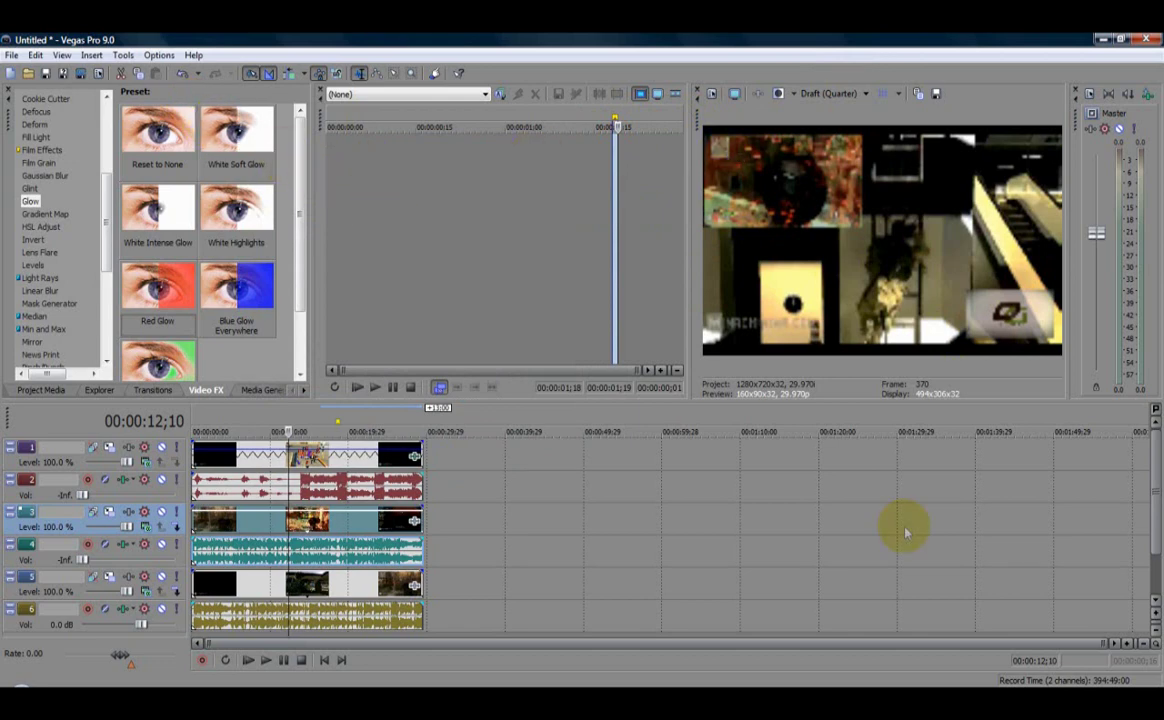
pyautogui.click(533, 301)
pyautogui.click(503, 490)
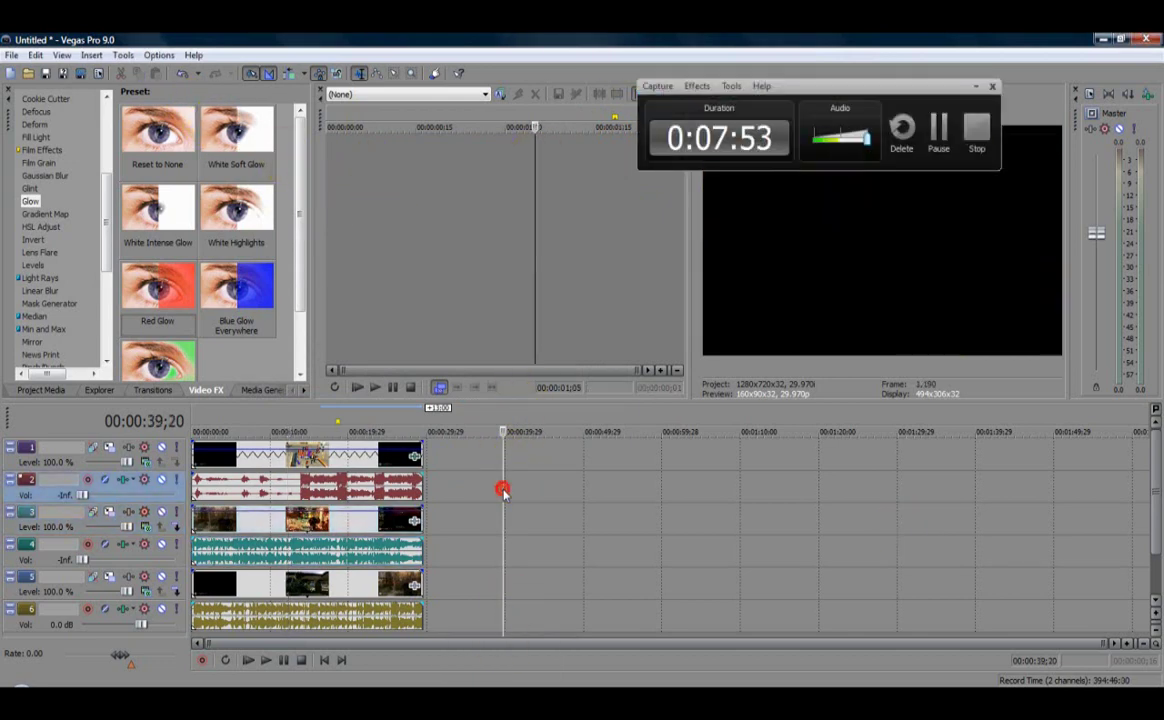
# Step: Browse the HSL Adjust and Levels presets, then display the Border presets
pyautogui.click(268, 448)
pyautogui.click(463, 300)
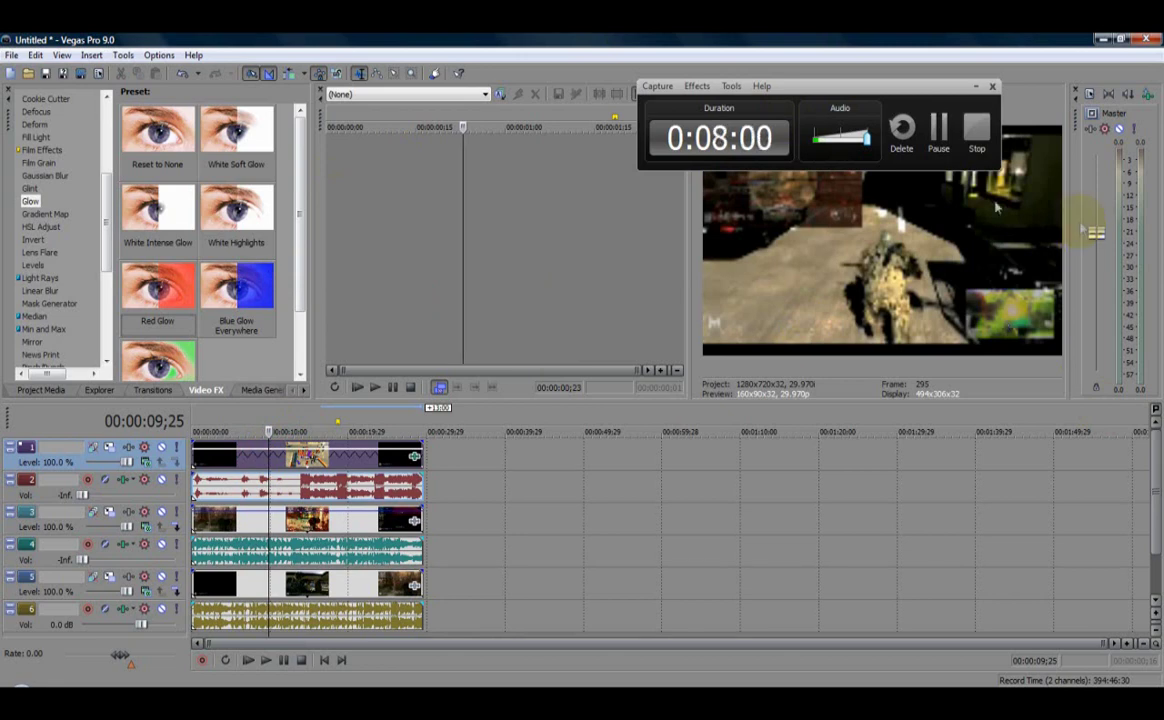
pyautogui.click(42, 227)
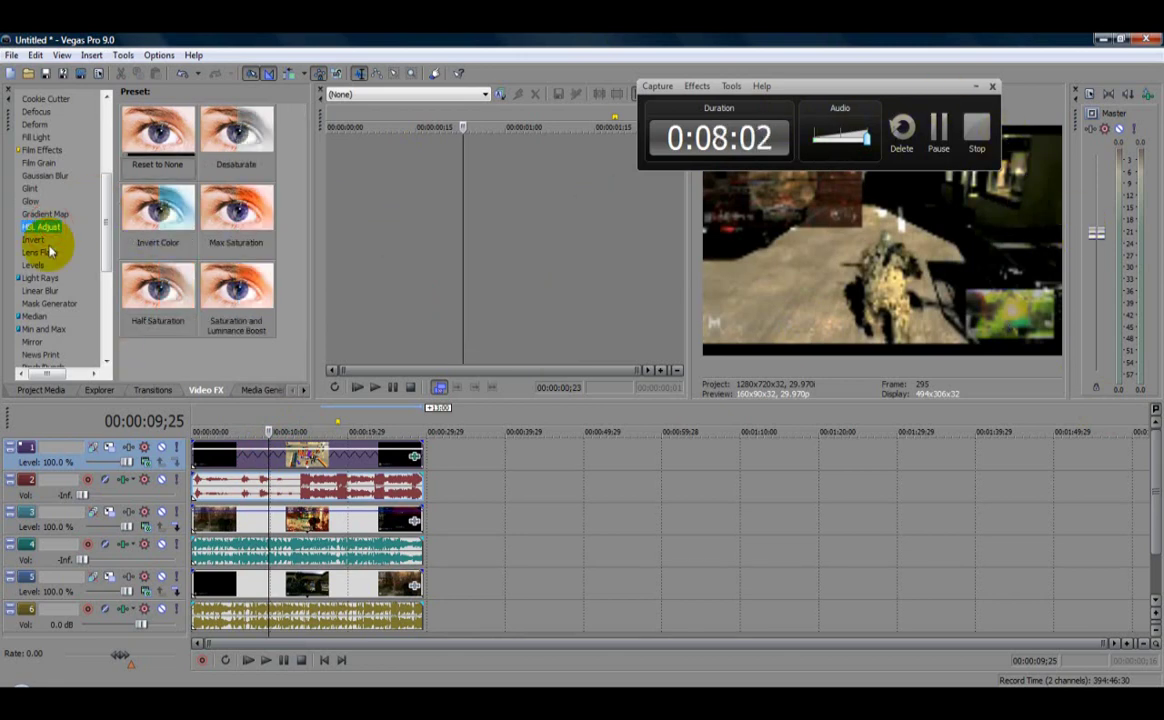
pyautogui.click(35, 265)
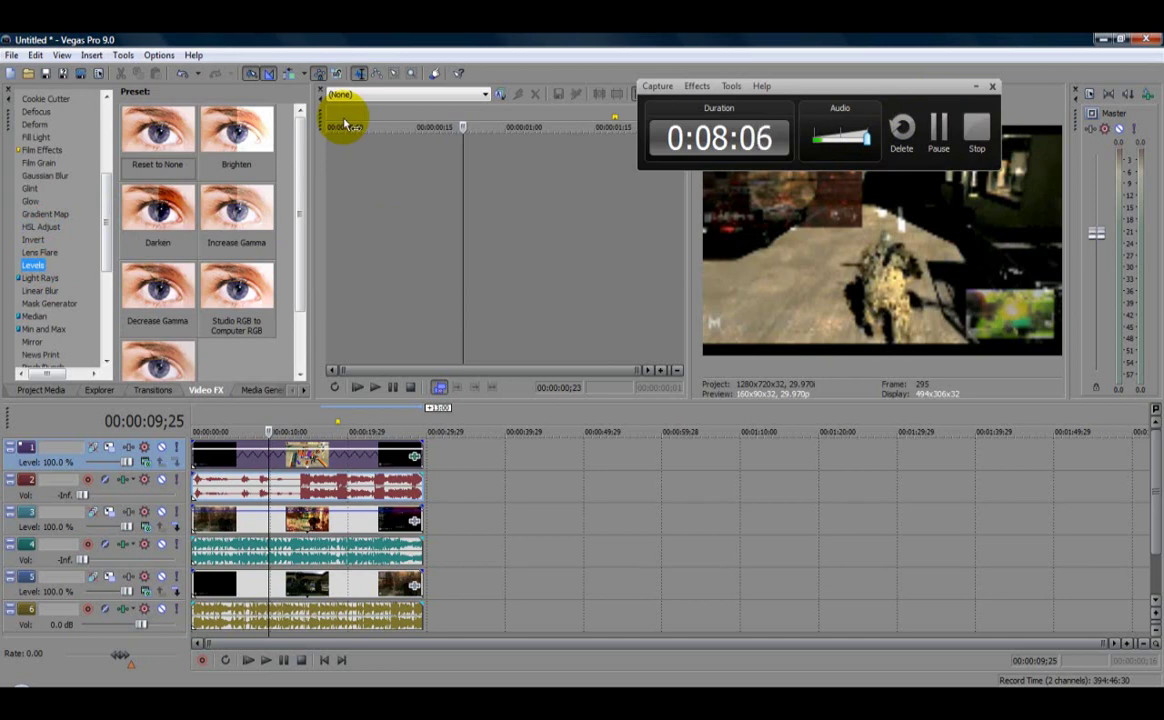
pyautogui.scroll(-6, 39, 255)
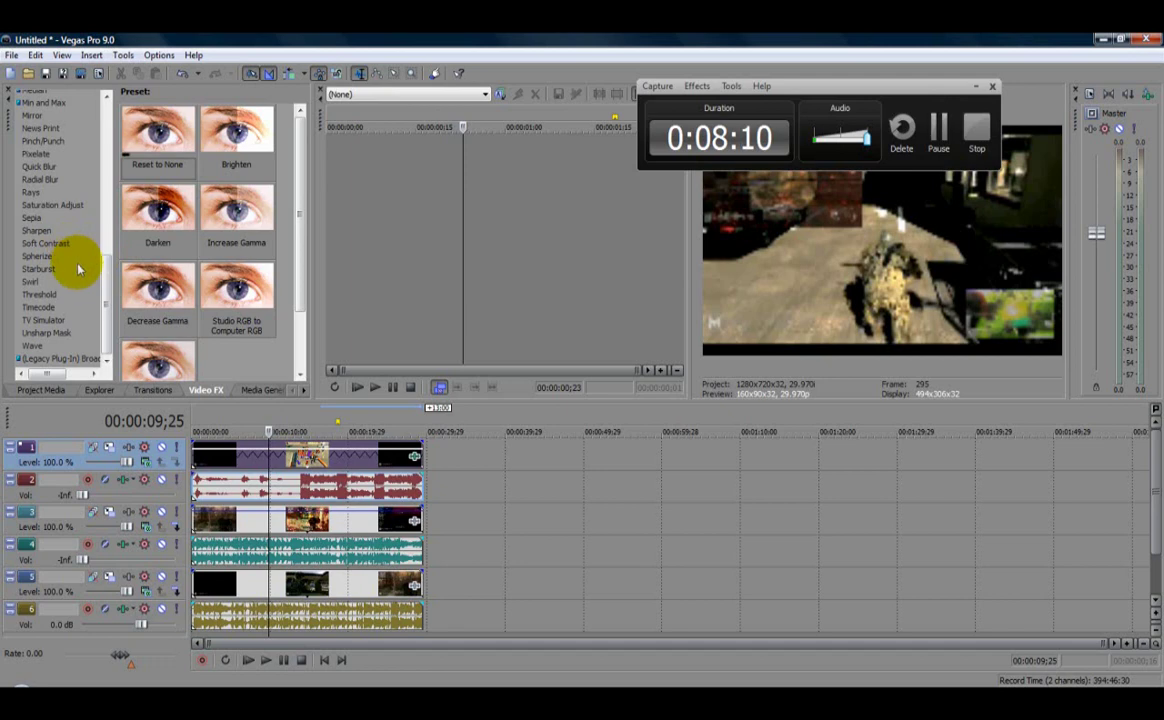
pyautogui.scroll(8, 72, 284)
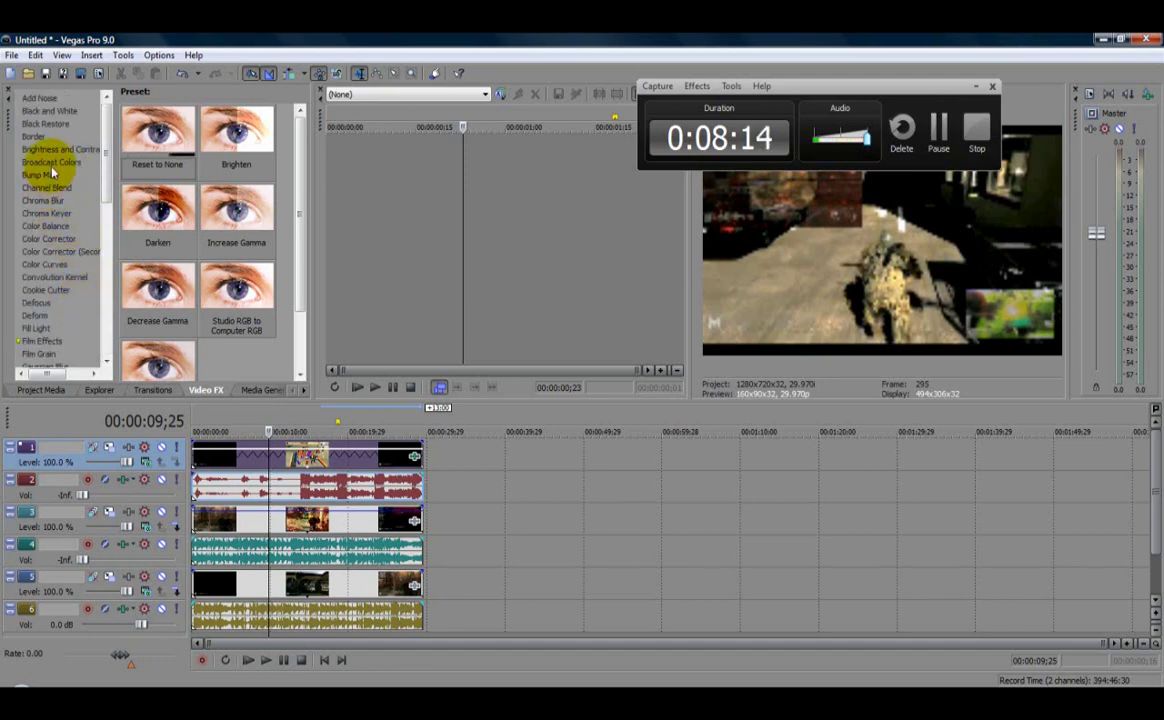
pyautogui.click(33, 136)
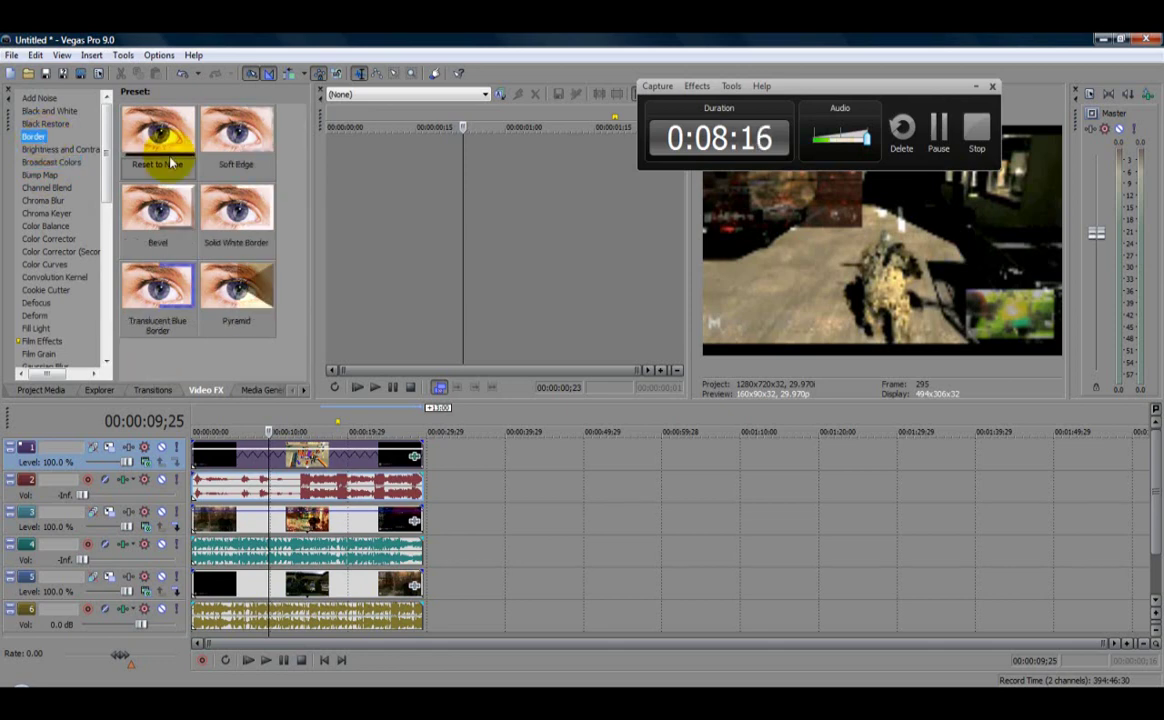
# Step: Apply the Translucent Blue Border preset to the track 1 clip
pyautogui.moveTo(178, 273); pyautogui.dragTo(211, 462)
pyautogui.moveTo(876, 90); pyautogui.dragTo(962, 530)
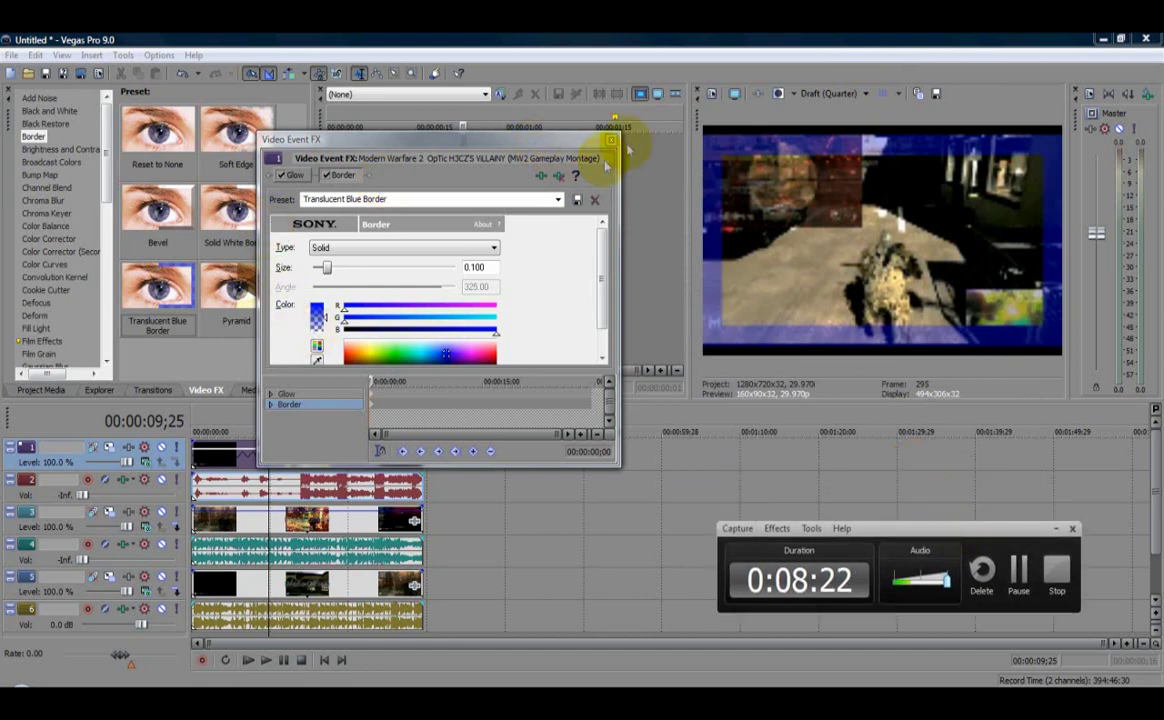
pyautogui.click(219, 466)
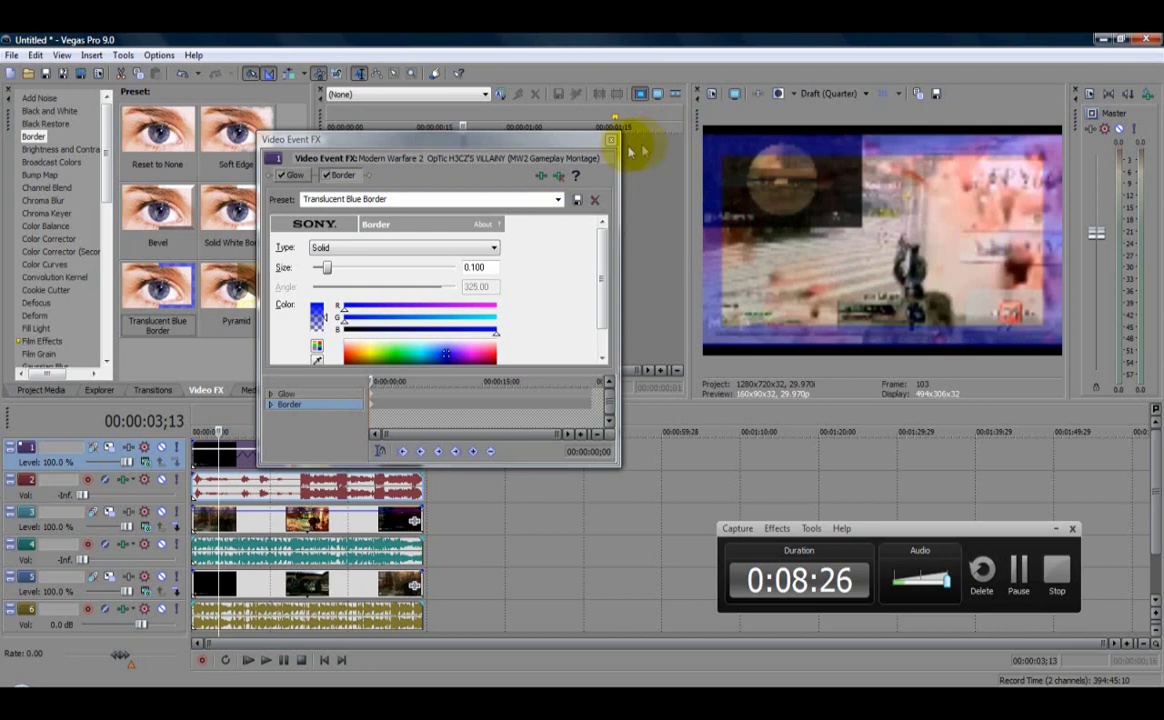
# Step: Thin the border to size 0.041, then switch the Border effect off to compare
pyautogui.moveTo(343, 278); pyautogui.dragTo(318, 271)
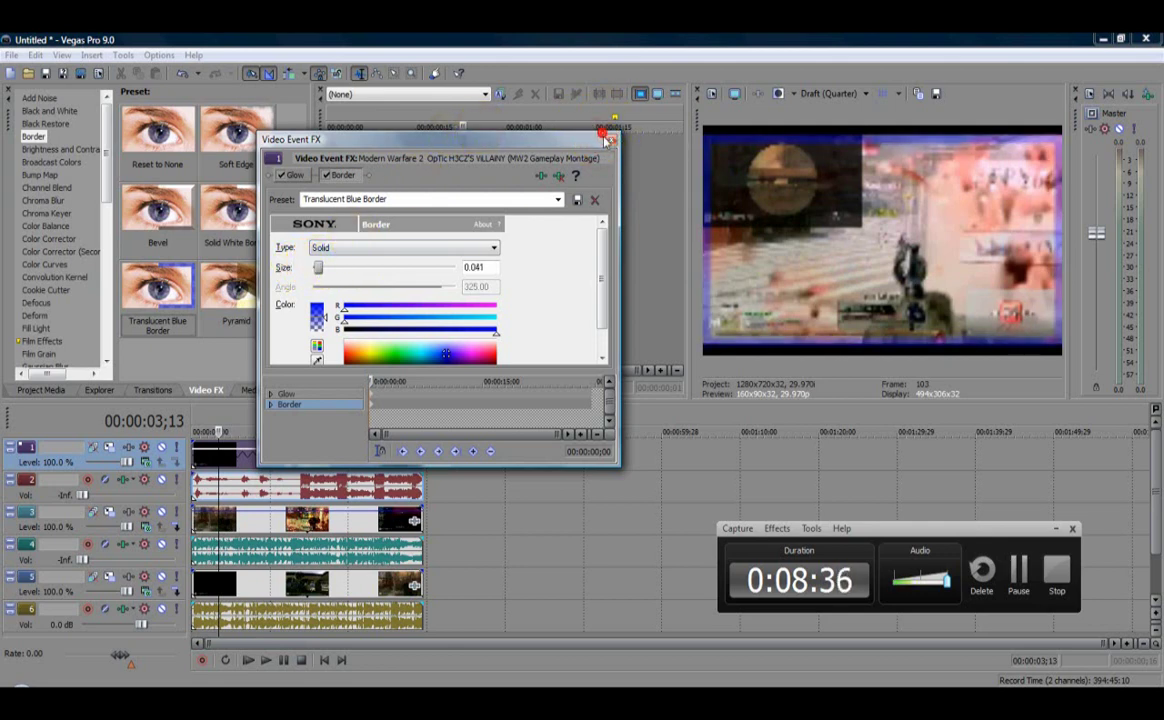
pyautogui.click(326, 175)
pyautogui.click(300, 199)
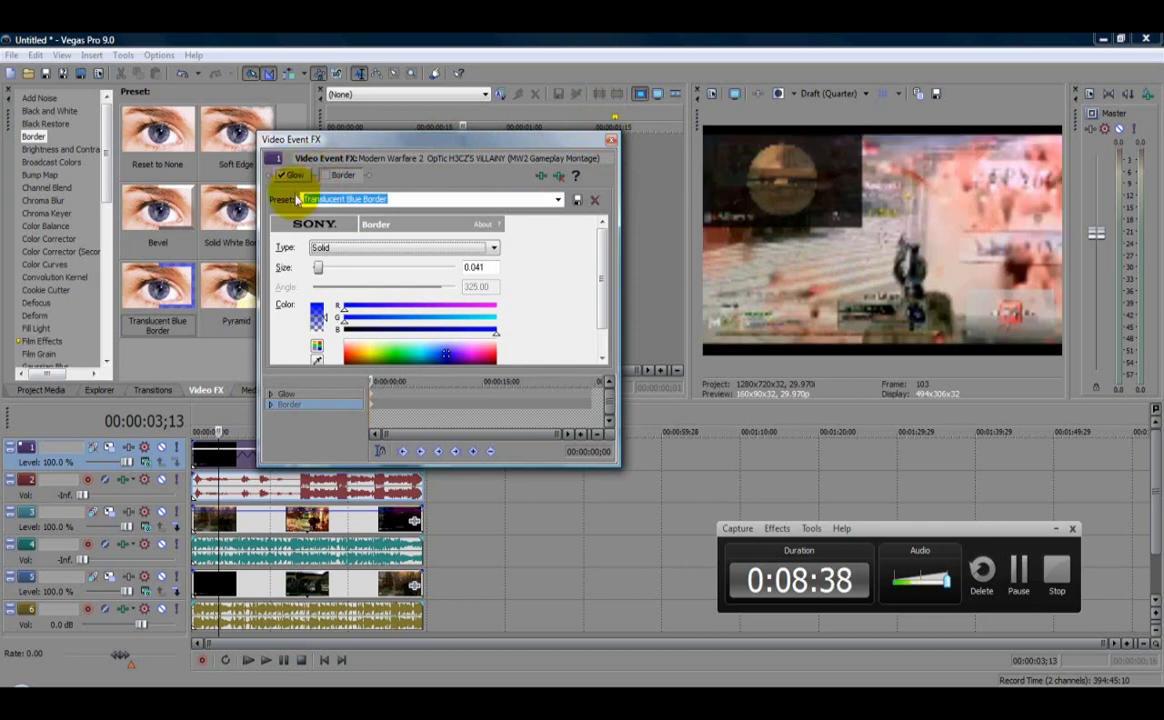